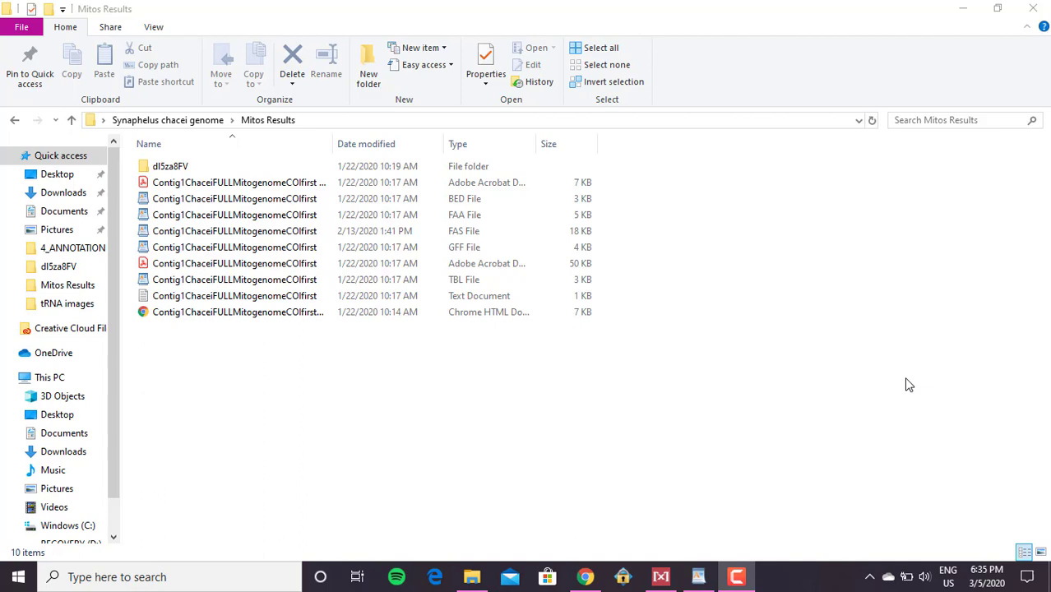
# Open the Contig1ChaceiFULLMitogenomeCOIfirst FAS file and copy the full nucleotide sequence of the cox2 gene (1622-2296)
pyautogui.click(484, 235)
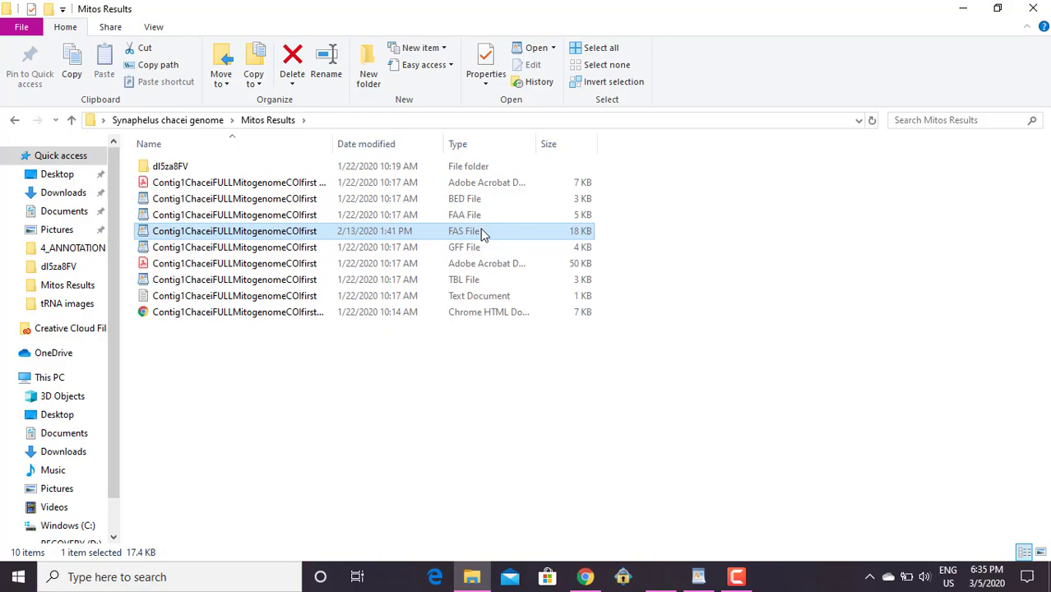
pyautogui.moveTo(546, 164); pyautogui.dragTo(545, 194)
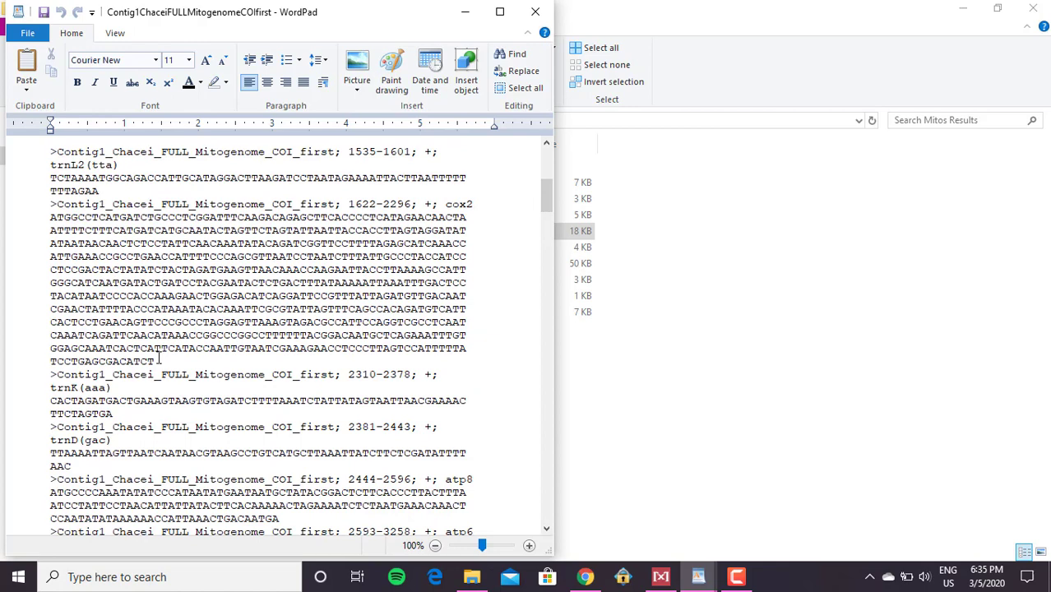
pyautogui.moveTo(156, 361); pyautogui.dragTo(51, 217)
pyautogui.rightClick(51, 219)
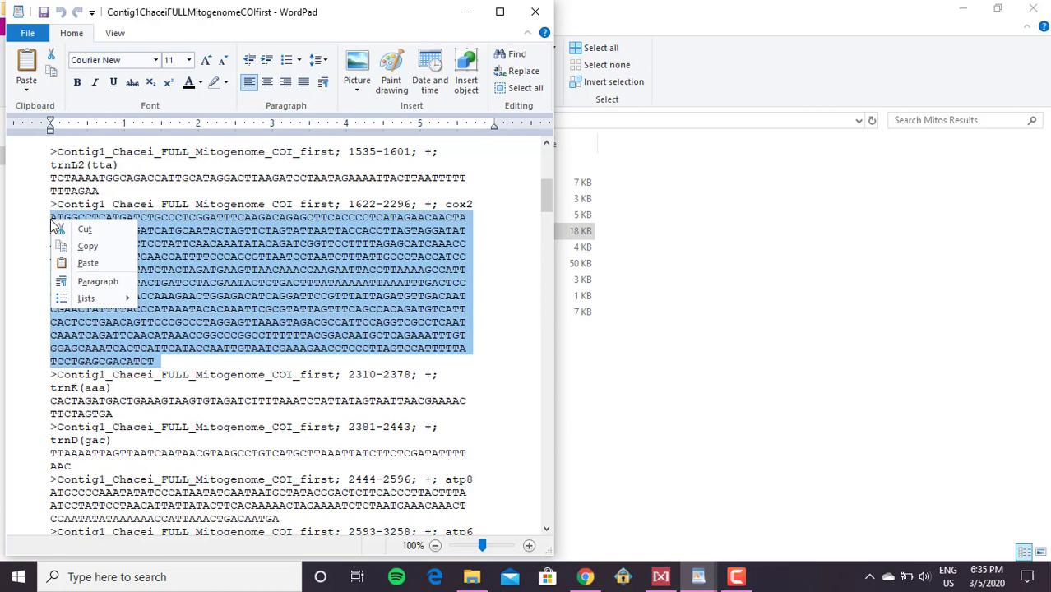
pyautogui.click(87, 246)
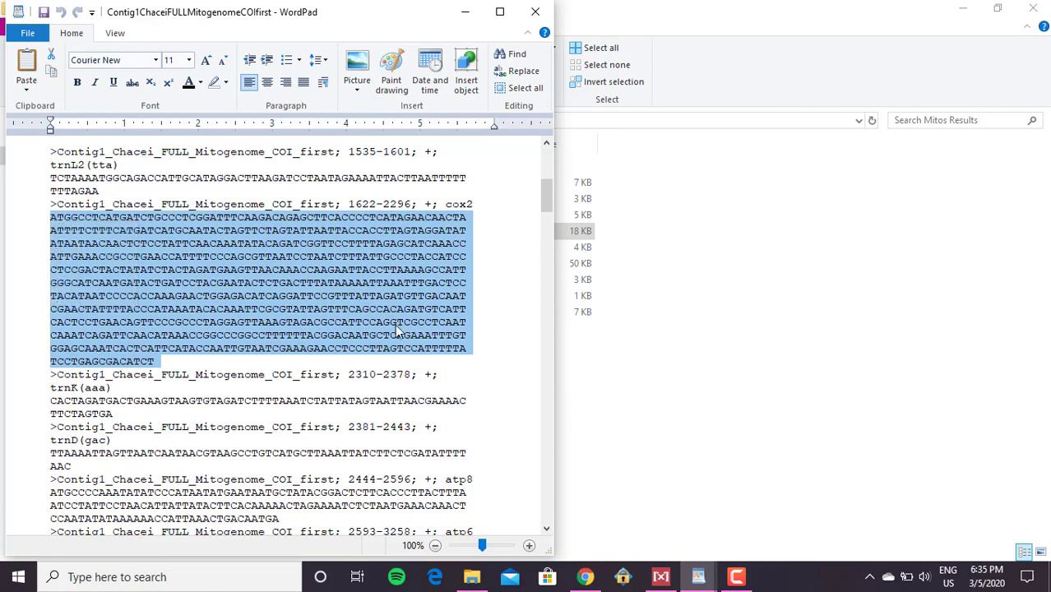
# Switch to the ExPASy Translate page in Chrome and set verbose output with the Invertebrate mitochondrial genetic code
pyautogui.click(585, 576)
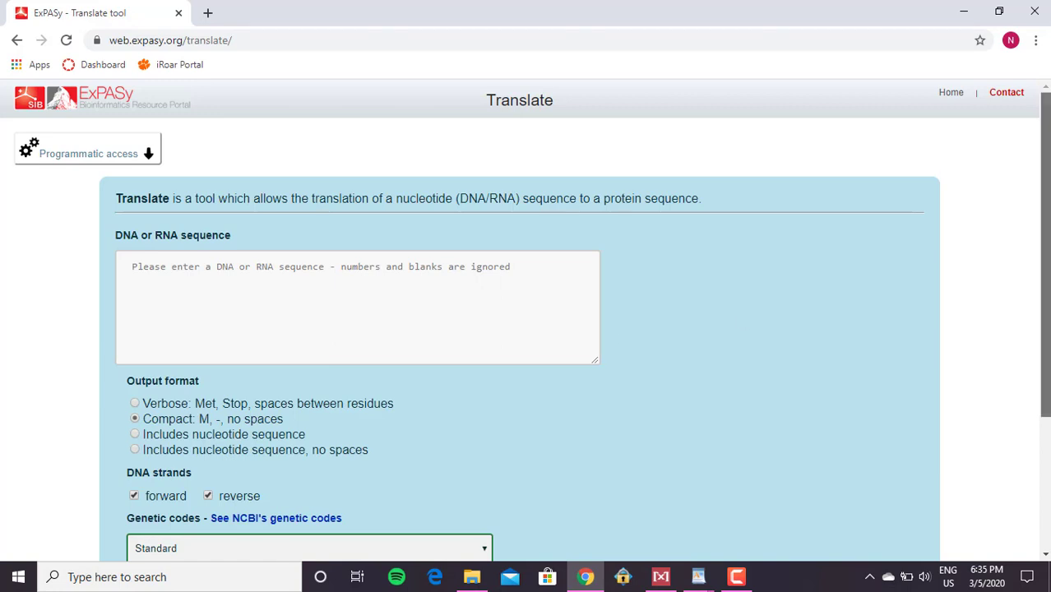
pyautogui.scroll(-1, 783, 283)
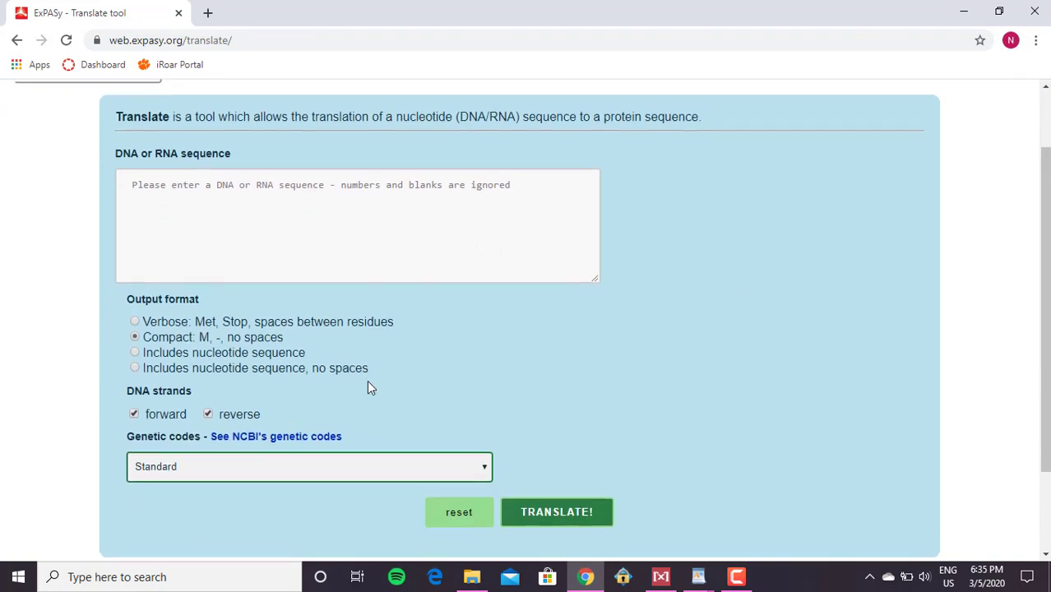
pyautogui.click(136, 323)
pyautogui.scroll(-1, 1045, 329)
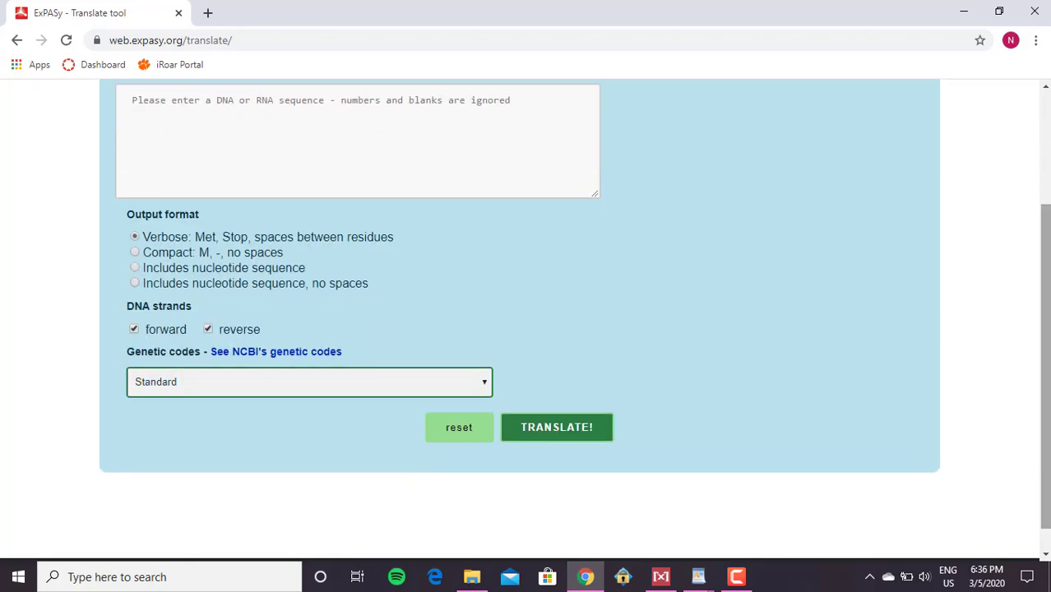
pyautogui.click(425, 386)
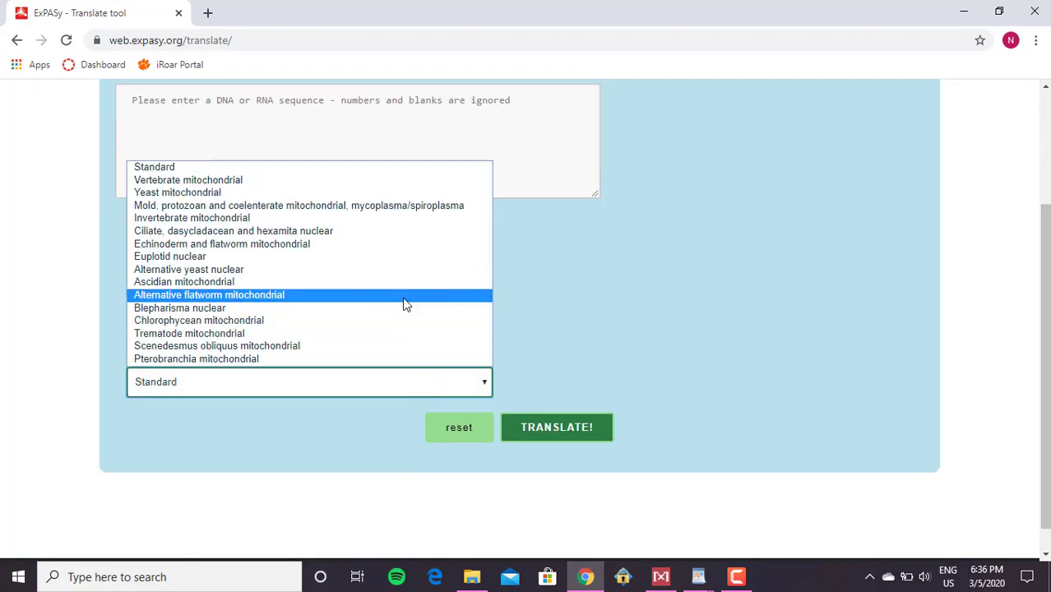
pyautogui.click(385, 218)
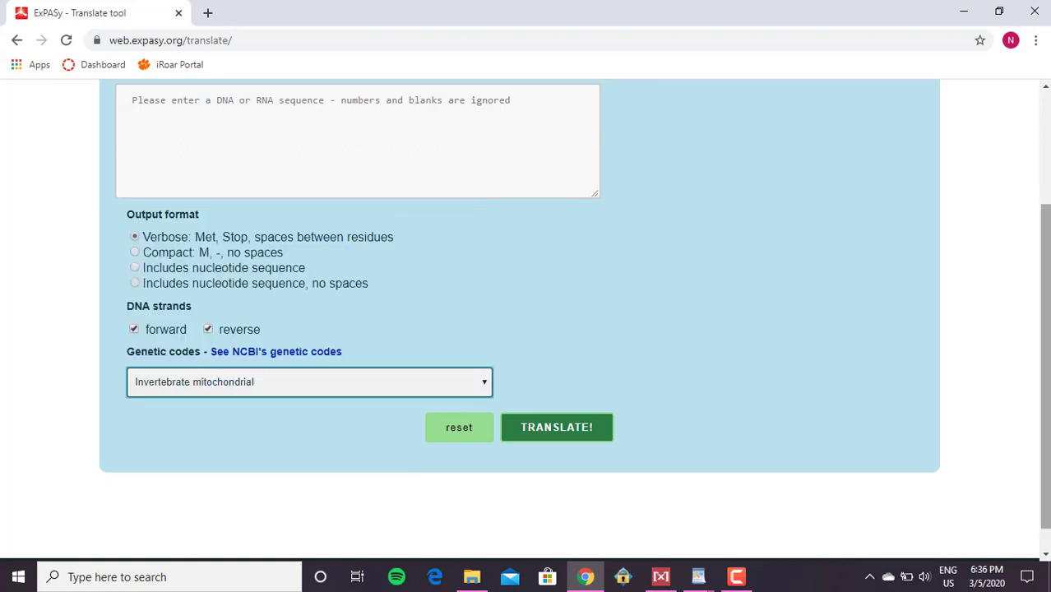
# Translate the copied cox2 sequence and check the start and end of 5'3' Frame 1 in the results
pyautogui.scroll(2, 1048, 204)
pyautogui.click(509, 325)
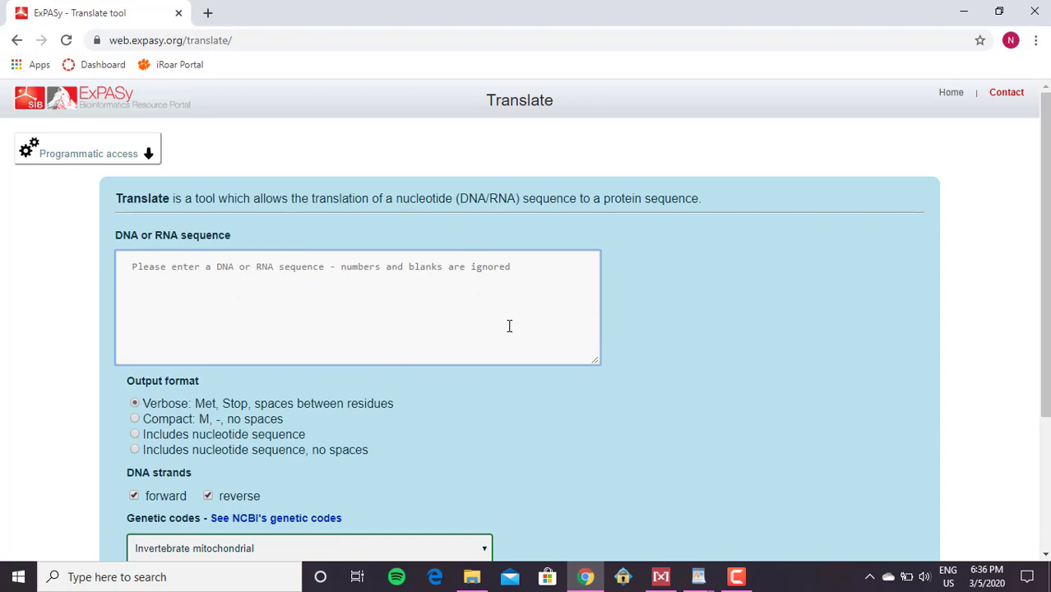
pyautogui.hotkey('ctrl', 'v')
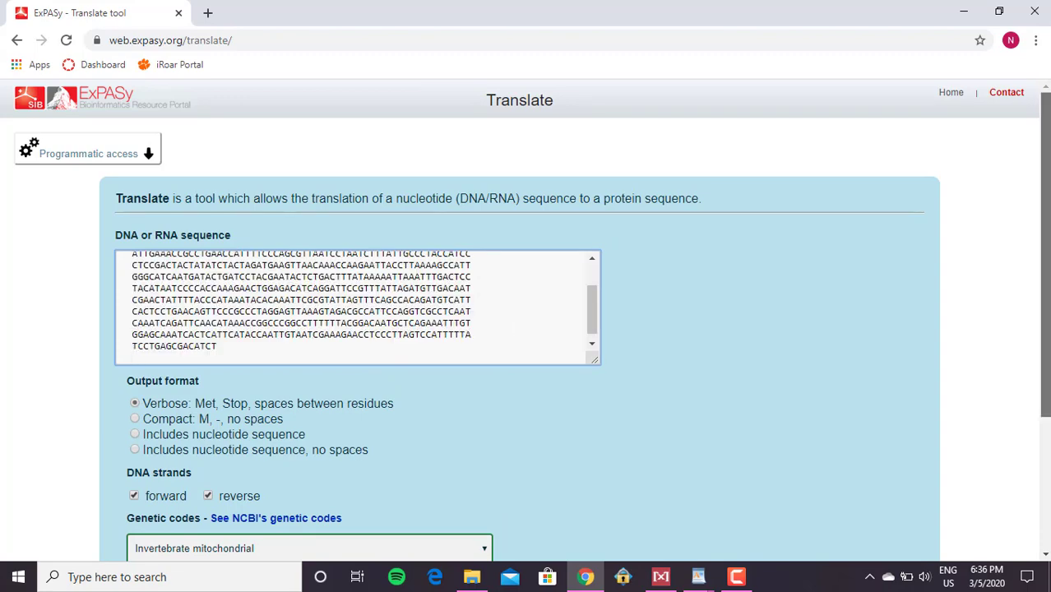
pyautogui.scroll(-2, 1049, 436)
pyautogui.click(586, 446)
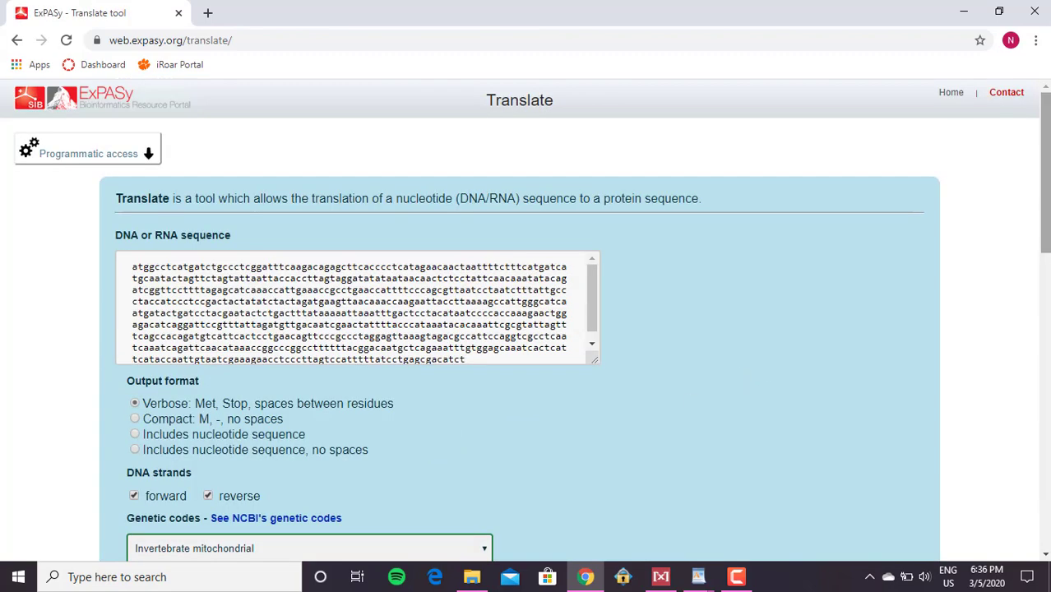
pyautogui.moveTo(1046, 181); pyautogui.dragTo(1047, 365)
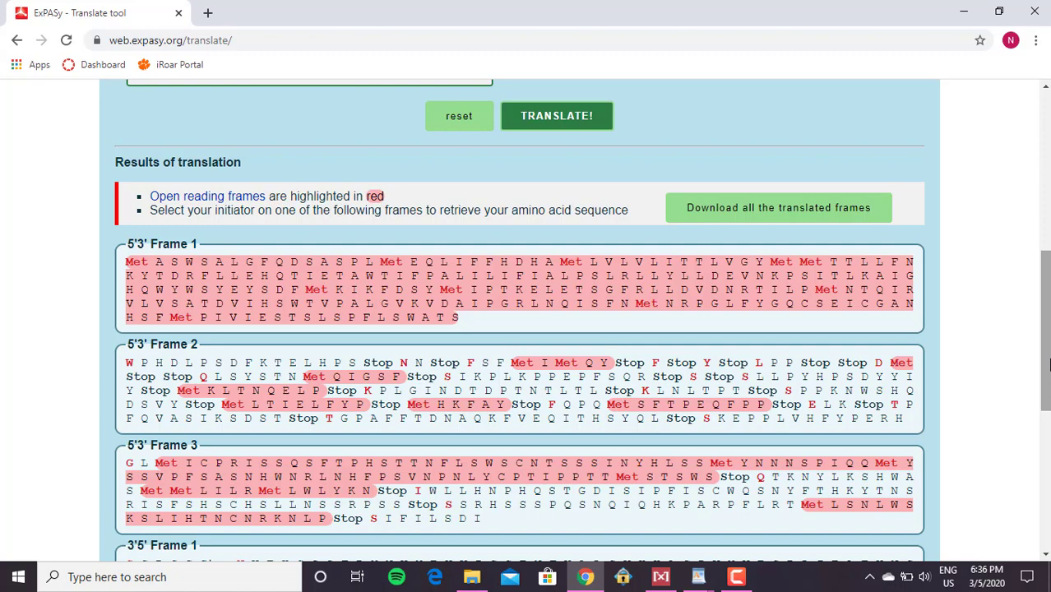
pyautogui.doubleClick(131, 262)
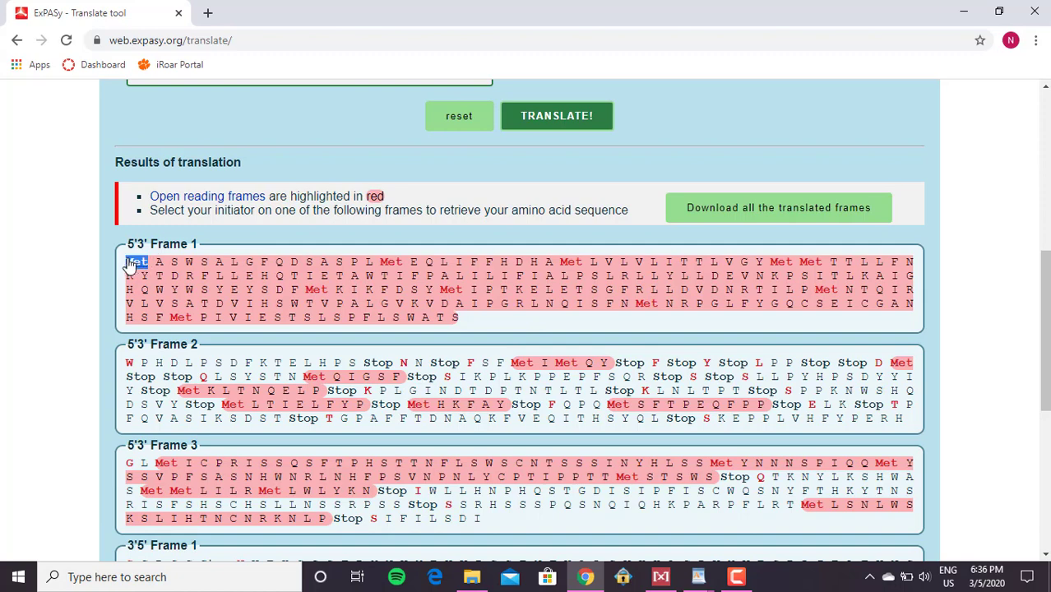
pyautogui.click(462, 321)
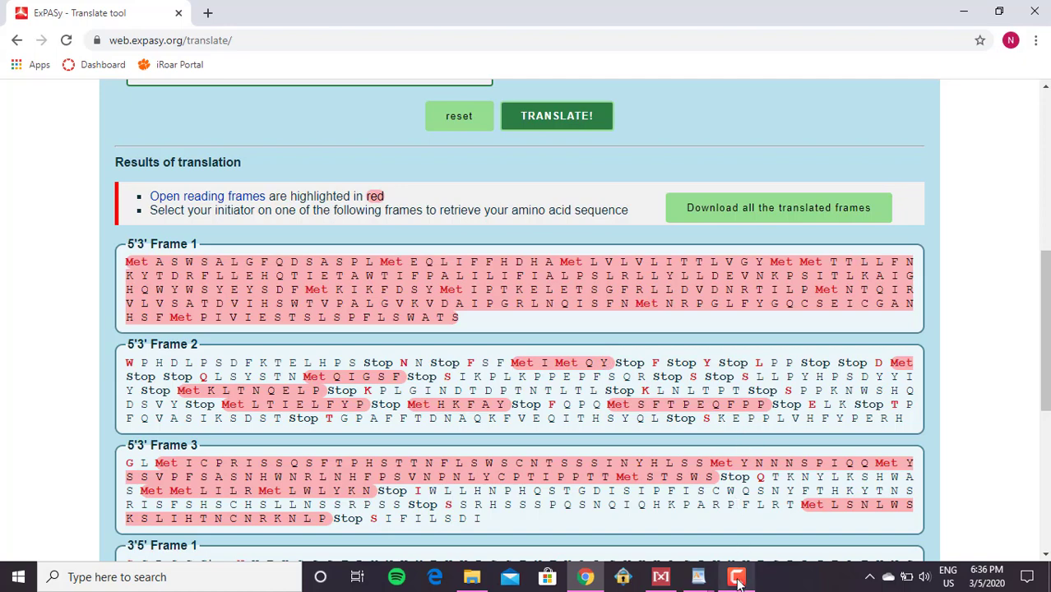
pyautogui.moveTo(737, 576)
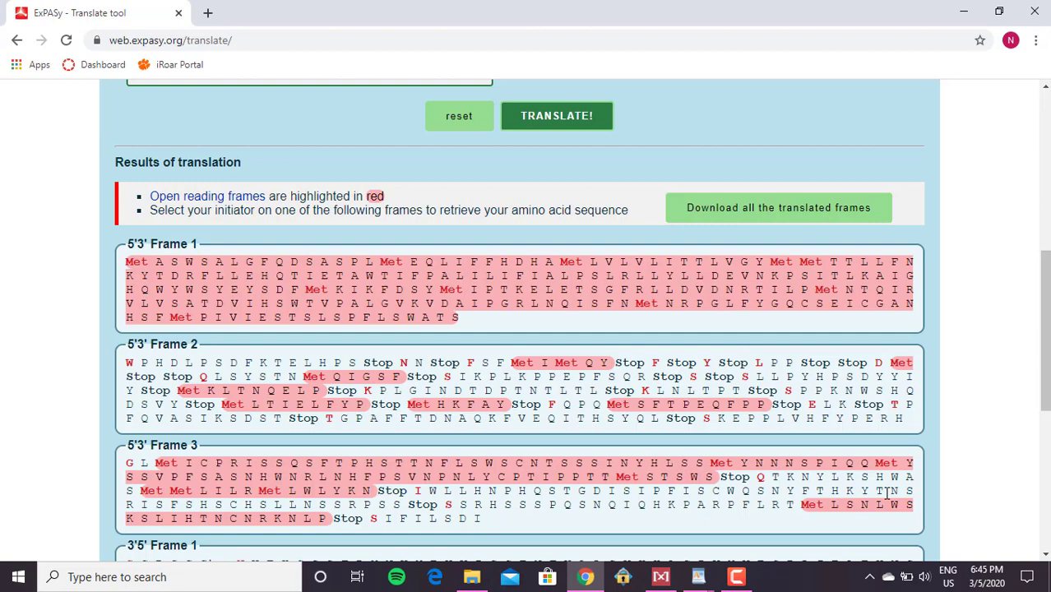
# Switch to MEGA and start a new alignment edit that retrieves a sequence from a file
pyautogui.click(670, 576)
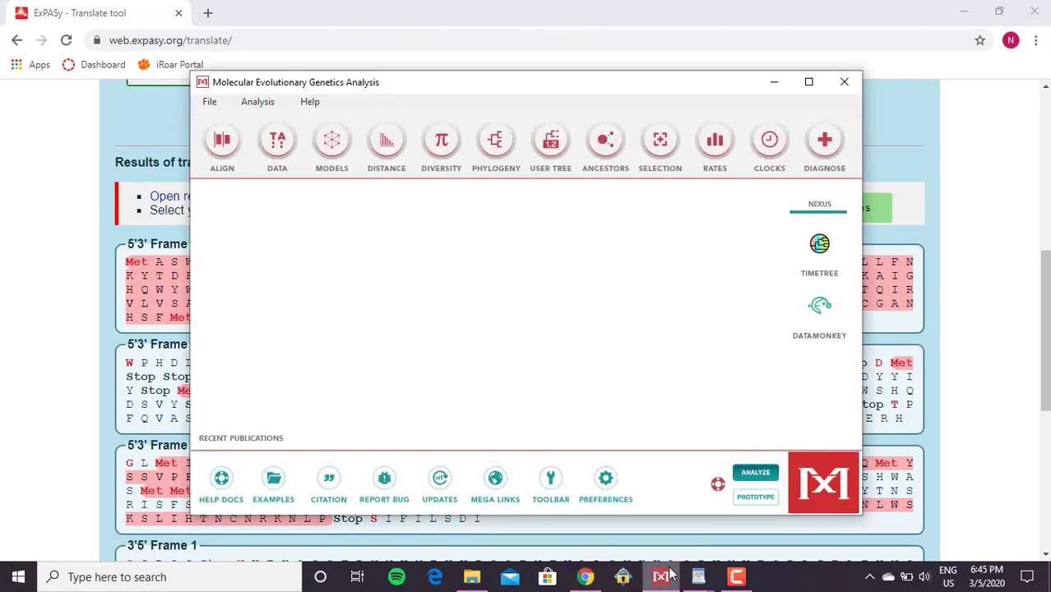
pyautogui.click(228, 153)
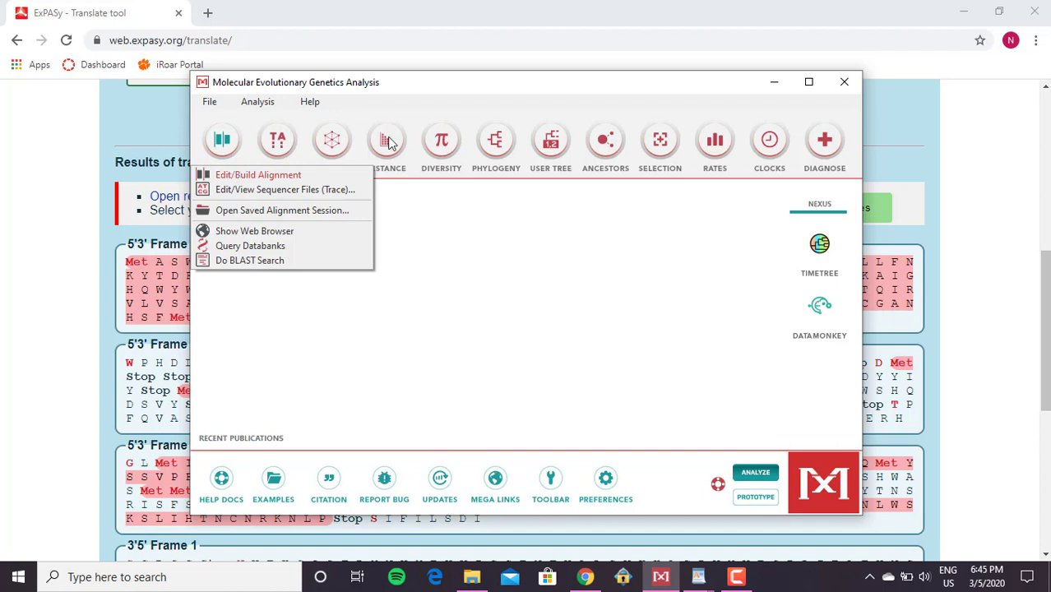
pyautogui.click(235, 175)
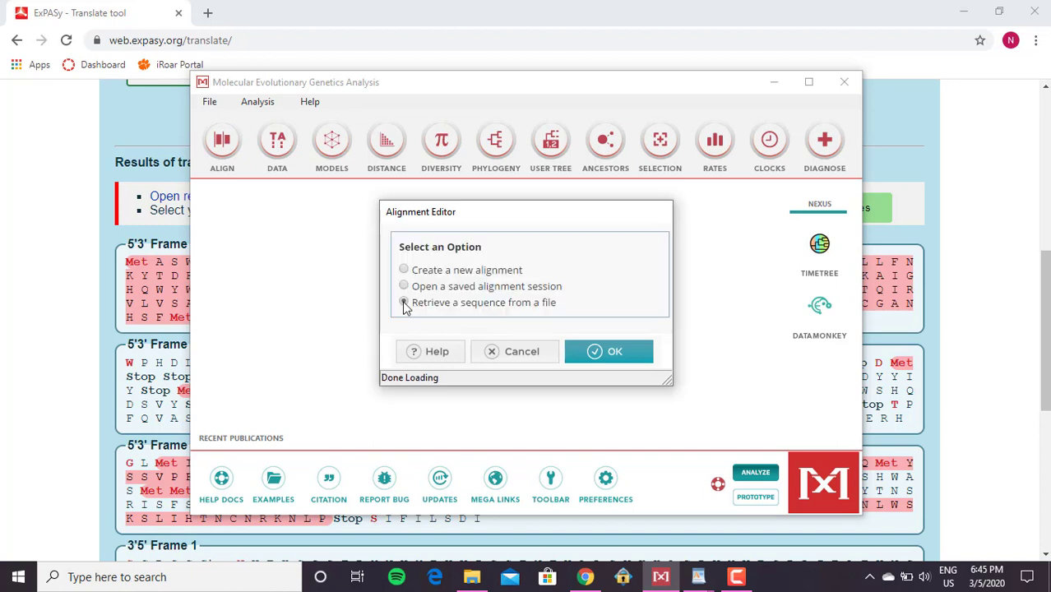
pyautogui.click(609, 352)
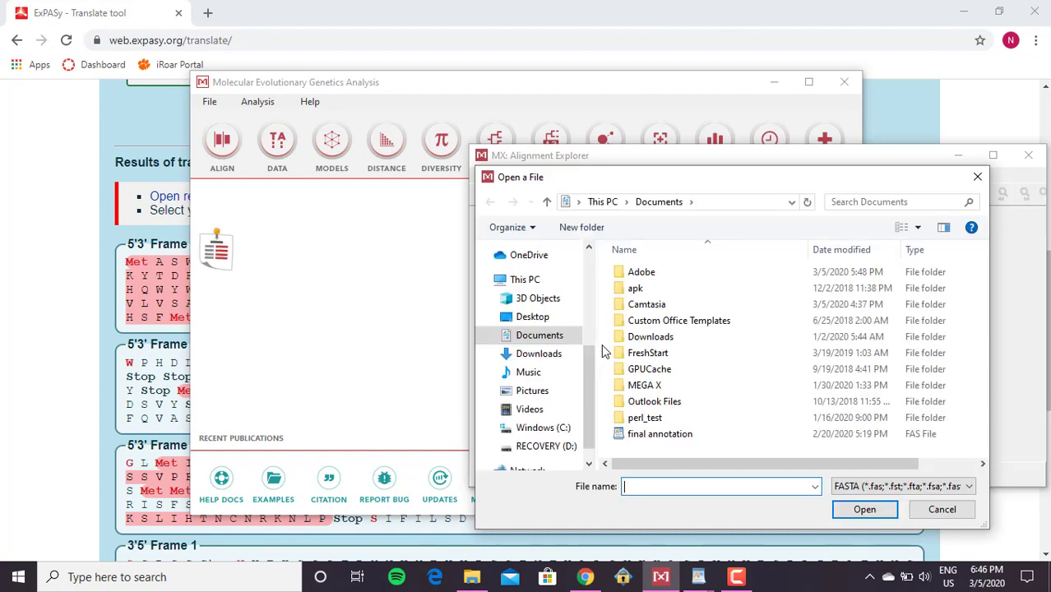
# Open the sequence FAS file from the dI5za8FV folder in Mitos Results and move the Alignment Explorer window fully into view
pyautogui.moveTo(585, 367); pyautogui.dragTo(585, 333)
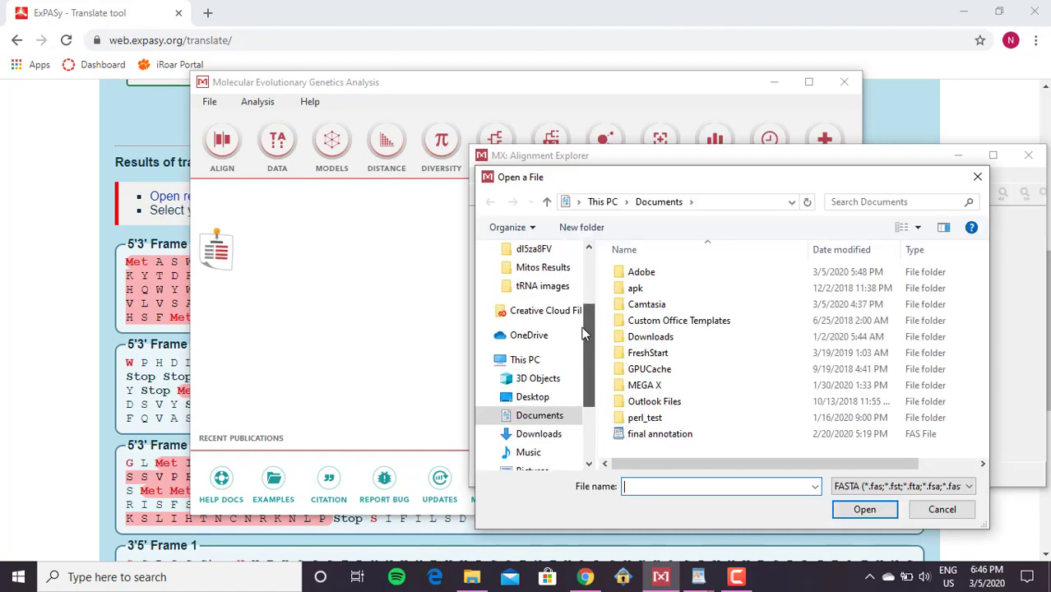
pyautogui.click(566, 273)
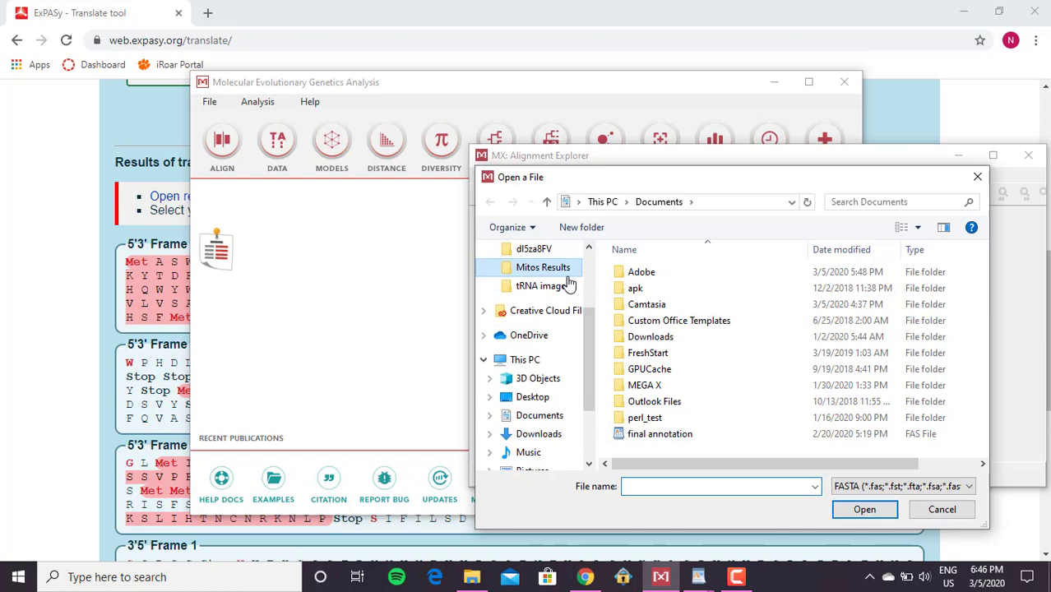
pyautogui.click(645, 275)
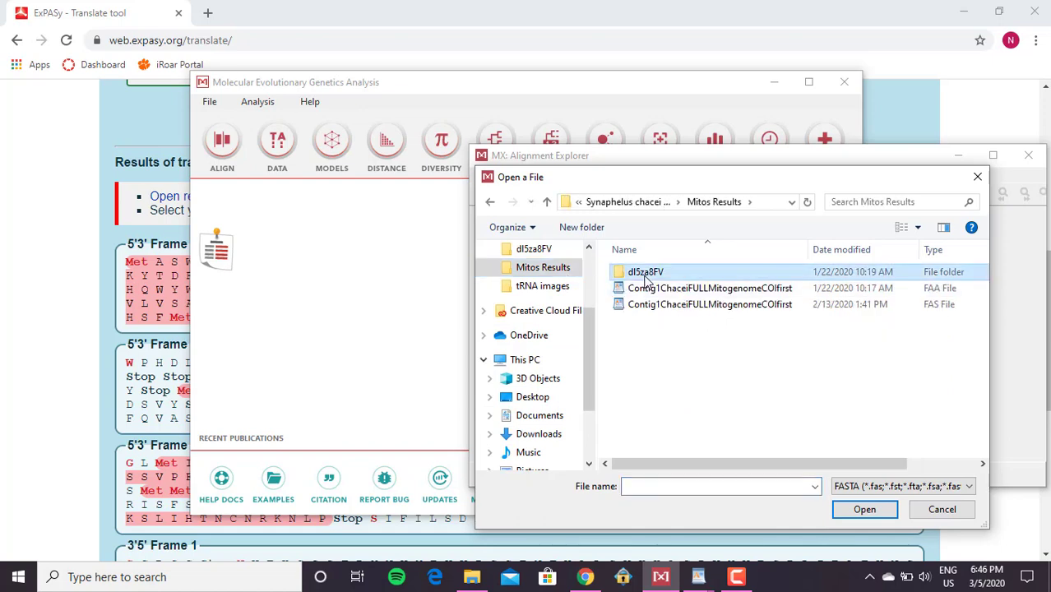
pyautogui.doubleClick(645, 275)
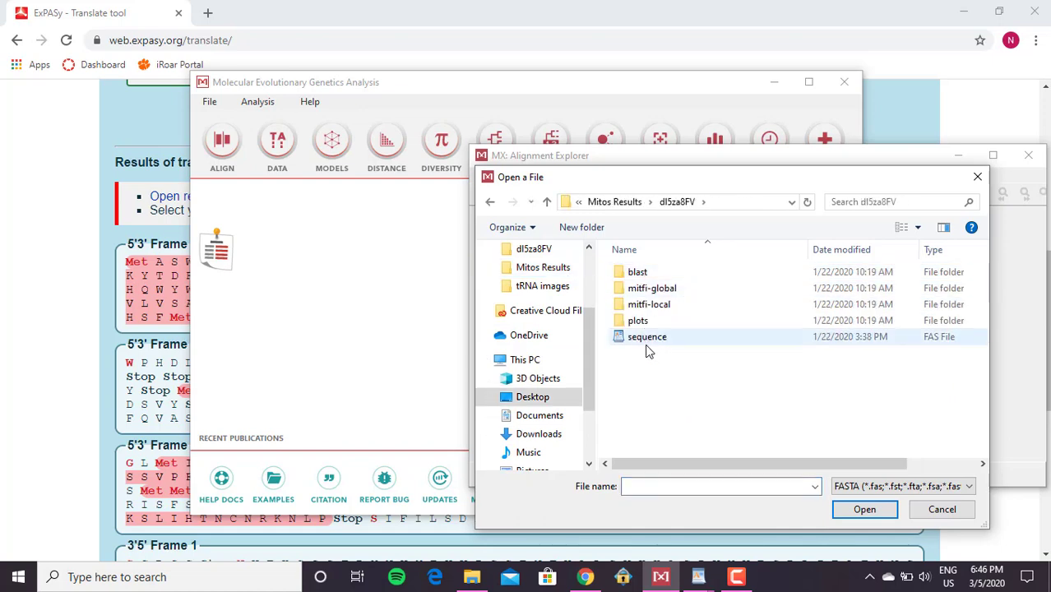
pyautogui.click(647, 344)
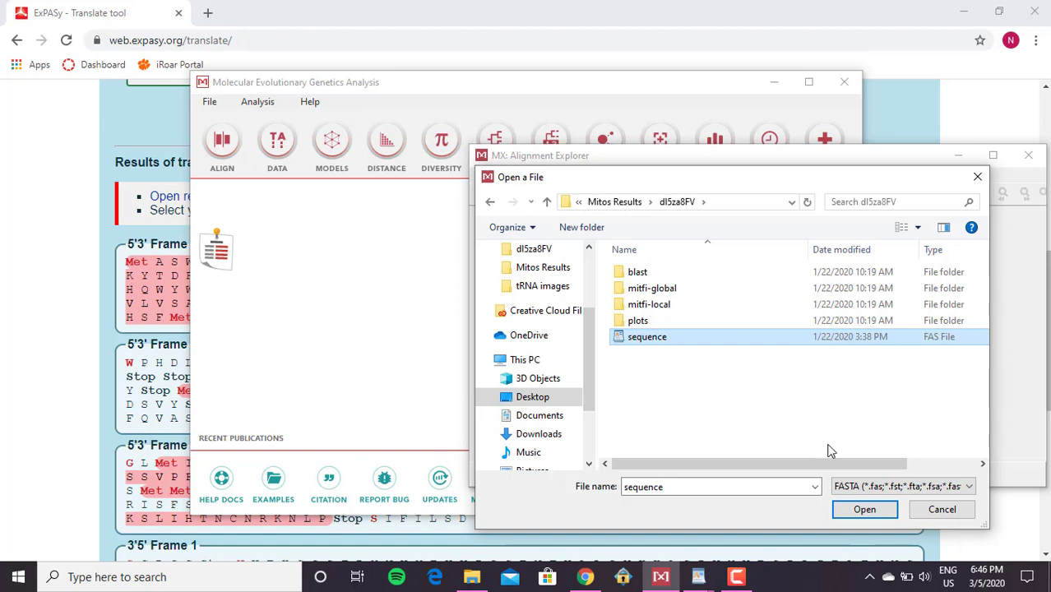
pyautogui.click(847, 511)
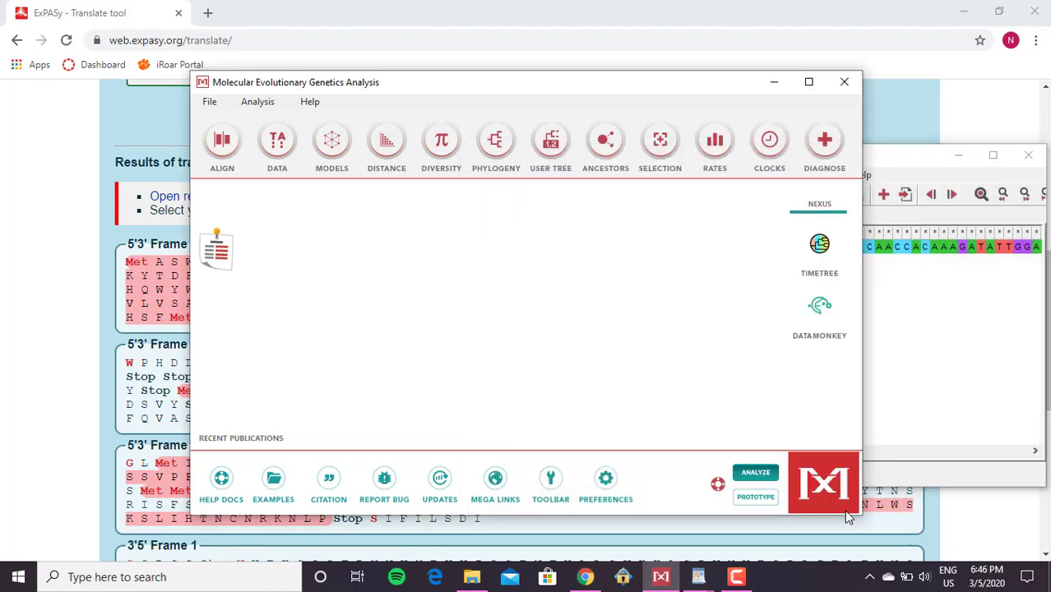
pyautogui.click(915, 314)
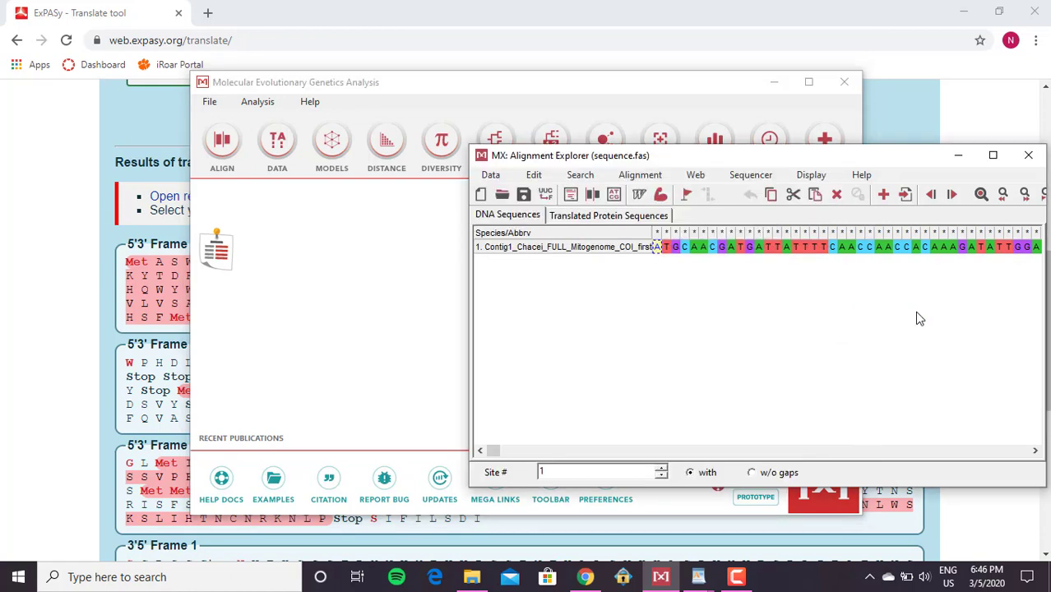
pyautogui.moveTo(849, 160); pyautogui.dragTo(694, 109)
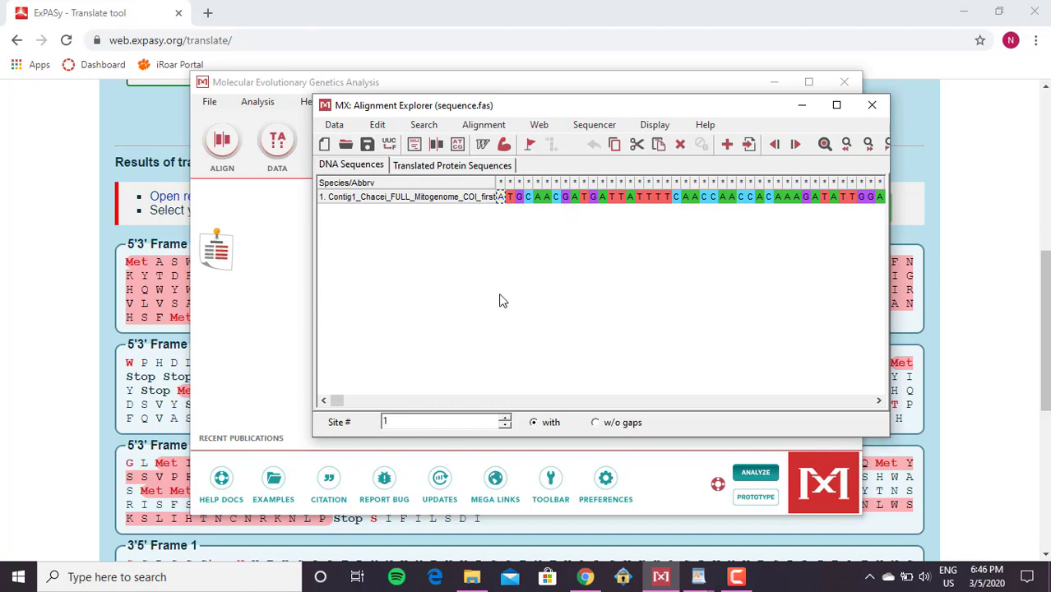
# Check the cox2 end position in the WordPad annotation file and go to site 2297 in MEGA's Alignment Explorer
pyautogui.moveTo(711, 576)
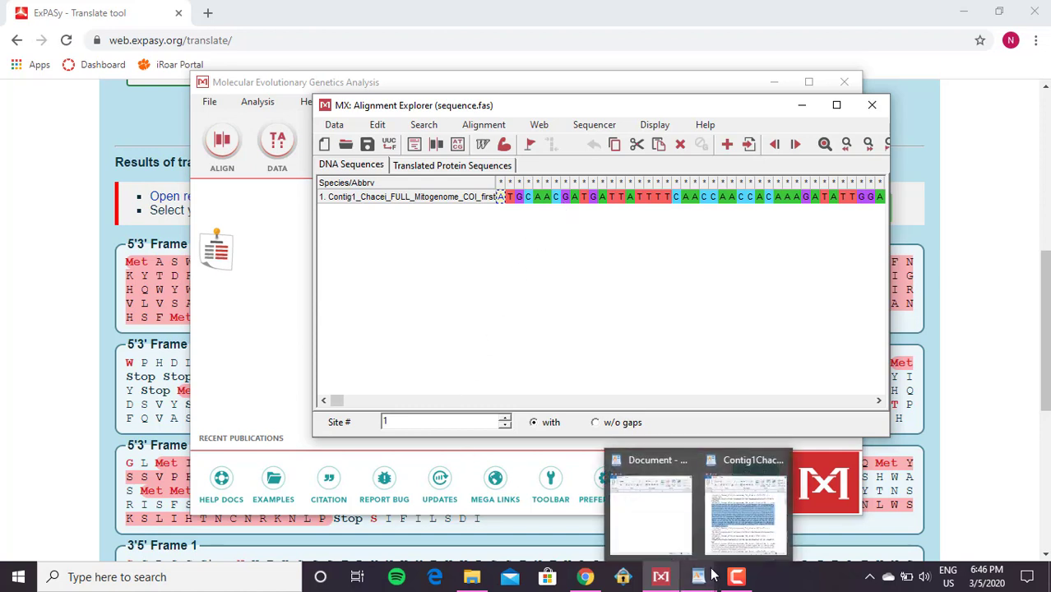
pyautogui.click(744, 503)
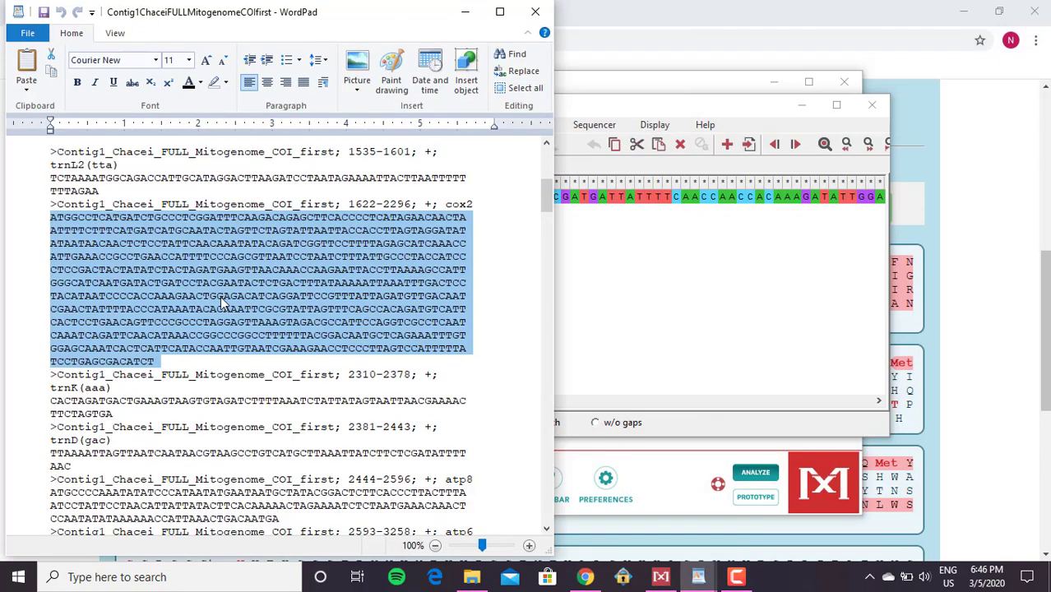
pyautogui.click(156, 363)
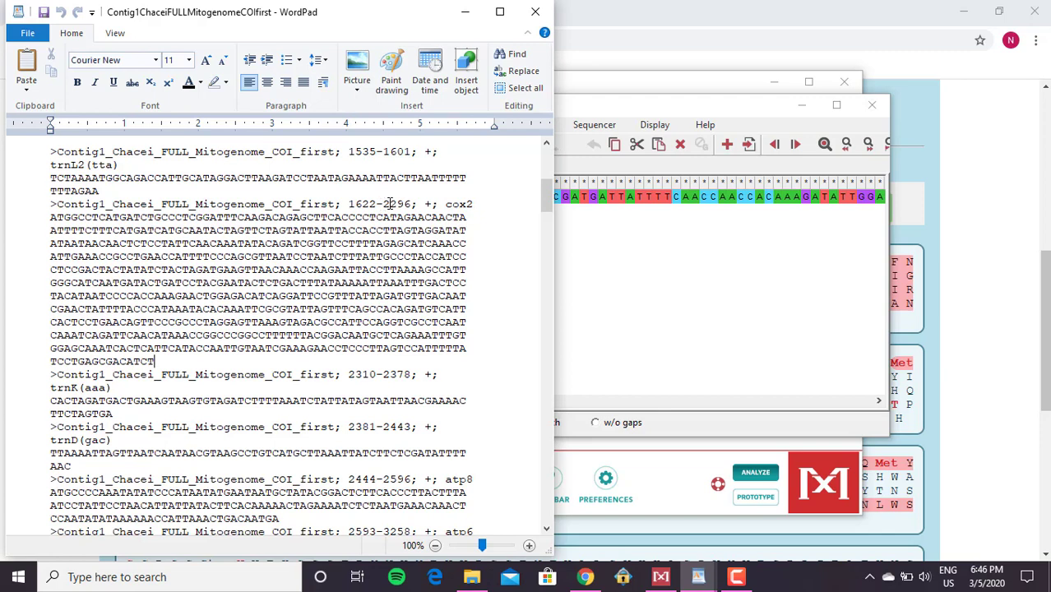
pyautogui.click(600, 241)
pyautogui.click(423, 423)
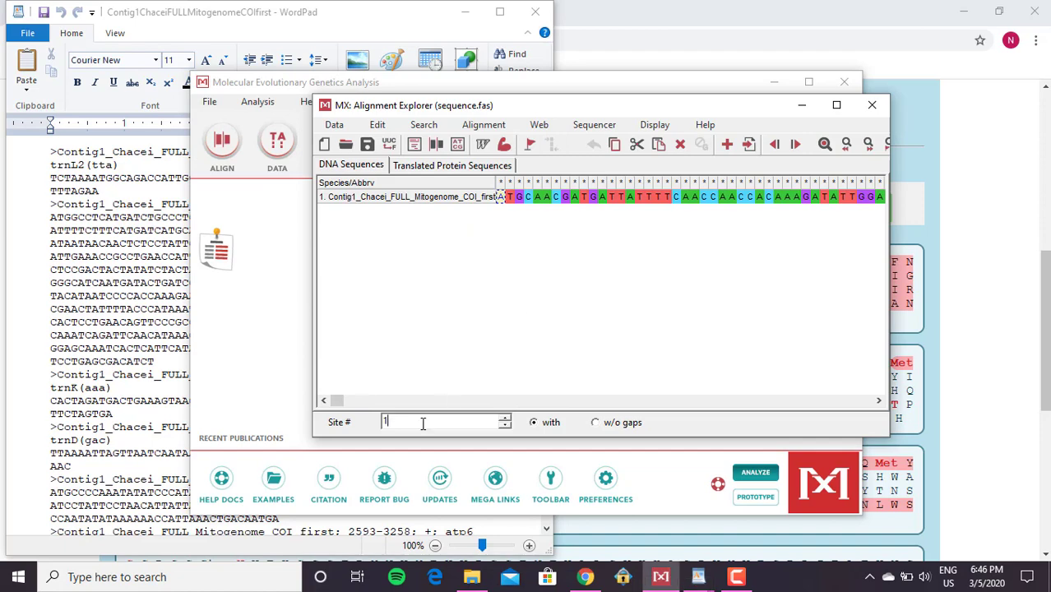
pyautogui.press('BackSpace')
pyautogui.write('2297')
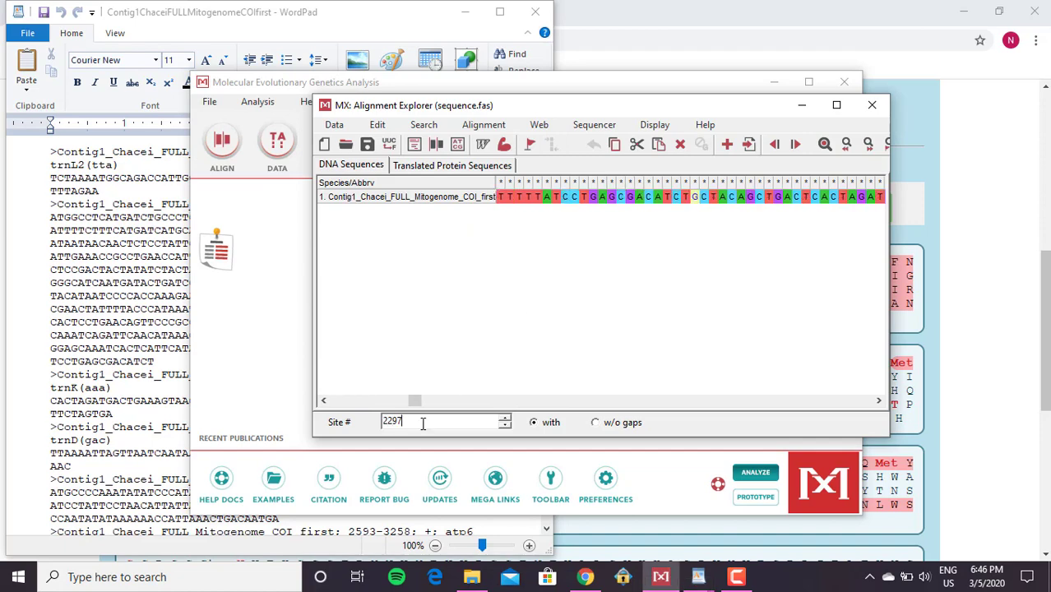
# Select the bases from site 2297 through site 2329 in MEGA's Alignment Explorer and copy them
pyautogui.click(694, 200)
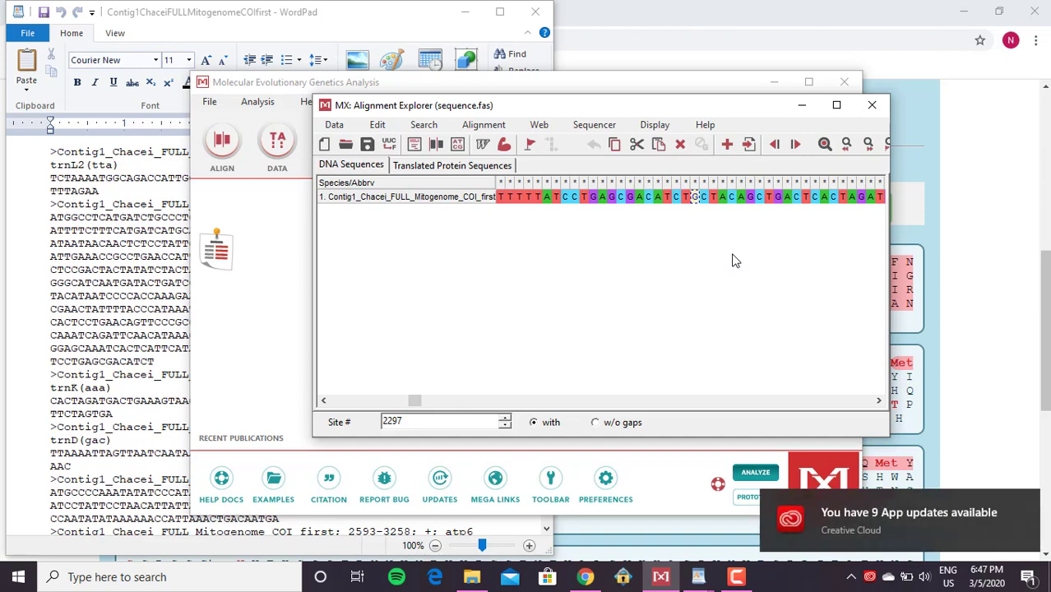
pyautogui.hotkey('shift', 'Right')
pyautogui.hotkey('shift', 'Right')
pyautogui.hotkey('shift', 'Right')
pyautogui.hotkey('shift', 'Right')
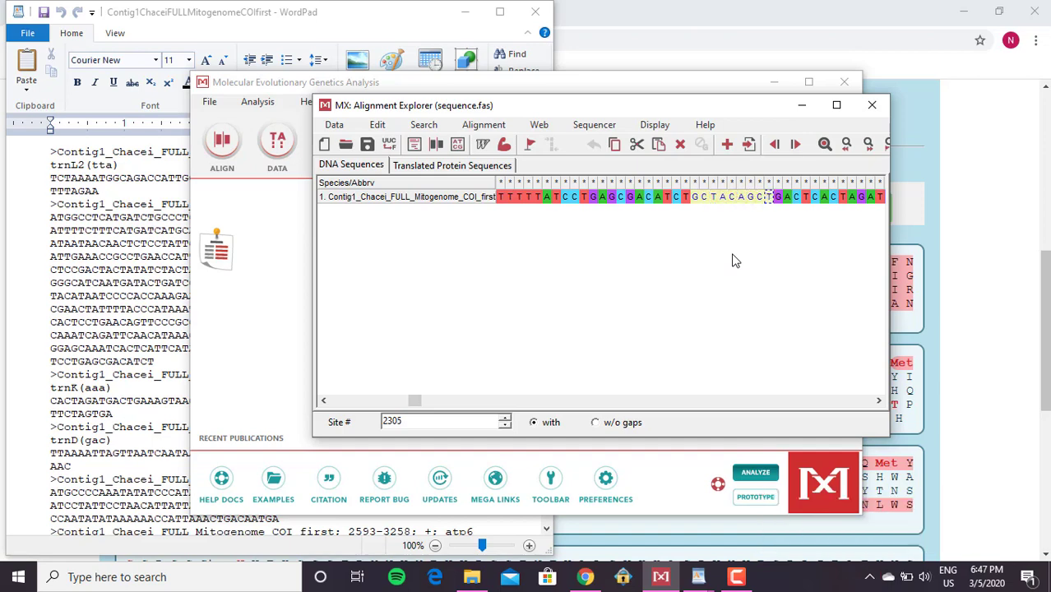
pyautogui.press('Right')
pyautogui.press('Right')
pyautogui.press('Right')
pyautogui.press('Right')
pyautogui.press('Right')
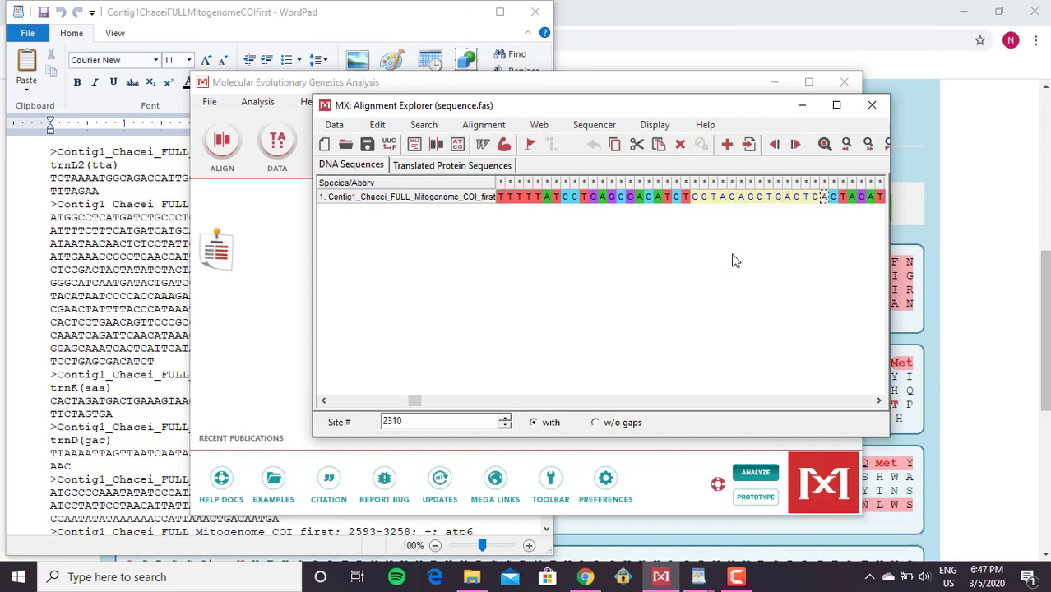
pyautogui.press('Right')
pyautogui.press('Right')
pyautogui.press('Right')
pyautogui.press('Right')
pyautogui.press('Right')
pyautogui.press('Right')
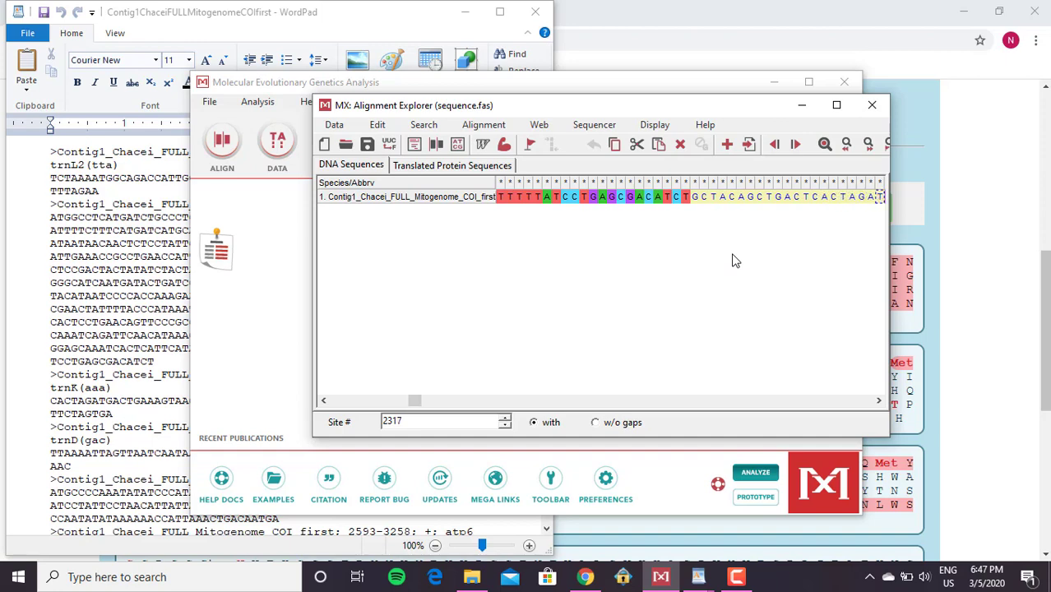
pyautogui.press('Right')
pyautogui.press('Right')
pyautogui.press('Right')
pyautogui.press('Right')
pyautogui.press('Right')
pyautogui.press('Right')
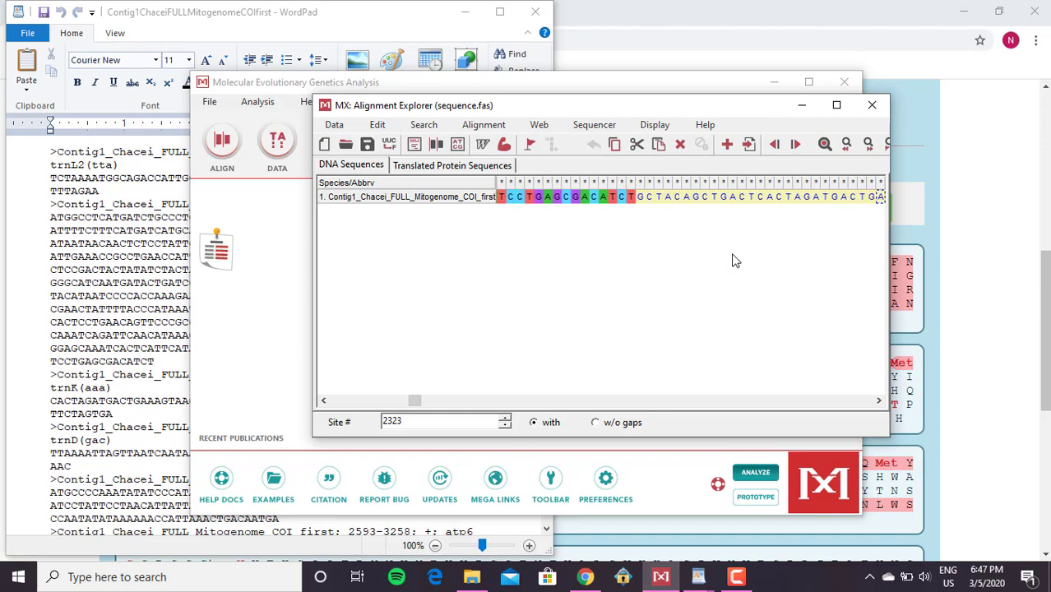
pyautogui.press('Right')
pyautogui.press('Right')
pyautogui.press('Right')
pyautogui.press('Right')
pyautogui.press('Right')
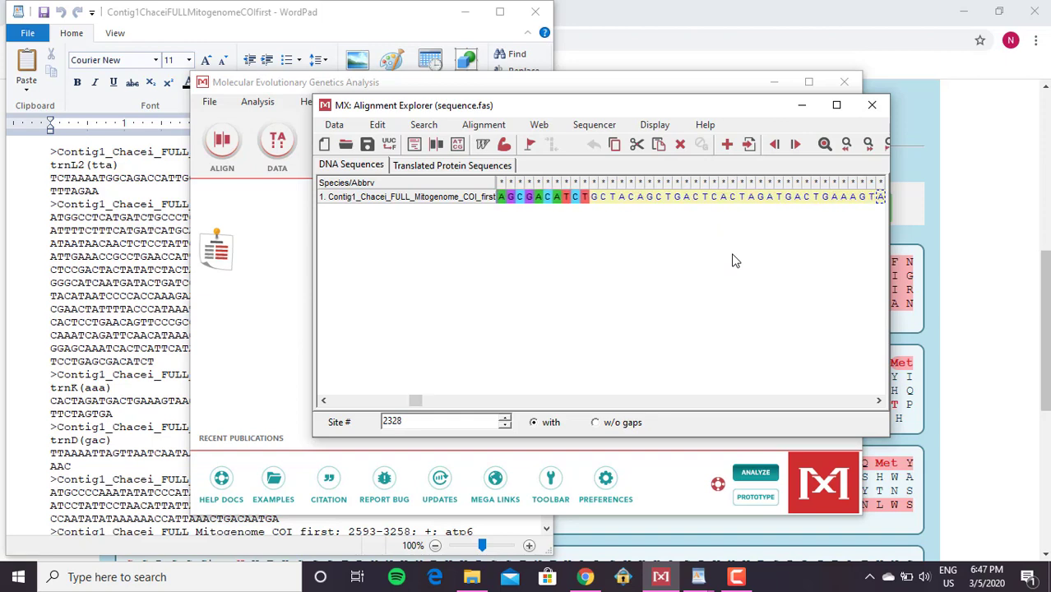
pyautogui.press('Right')
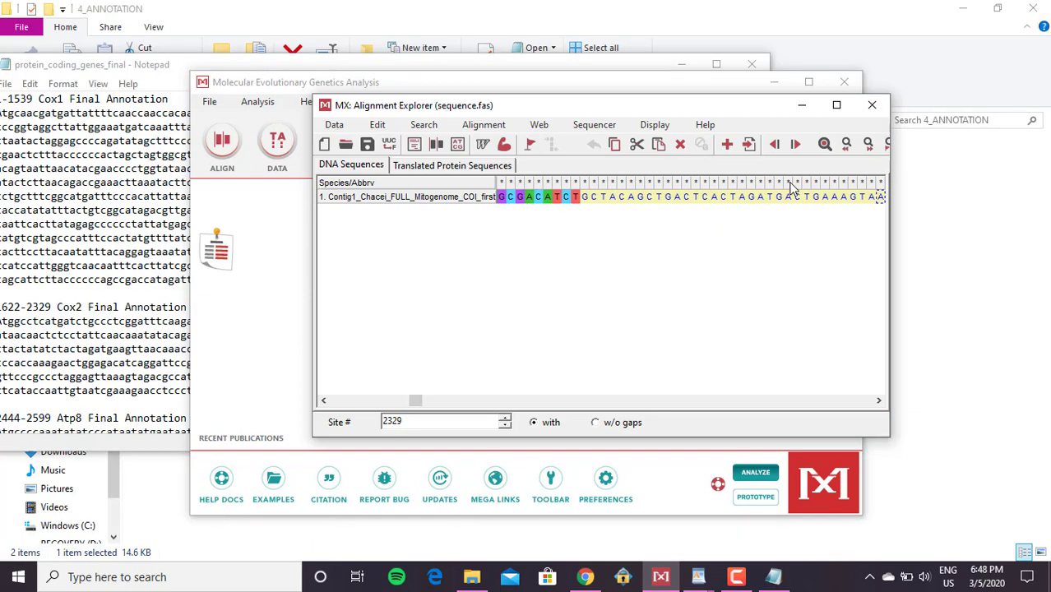
pyautogui.rightClick(879, 204)
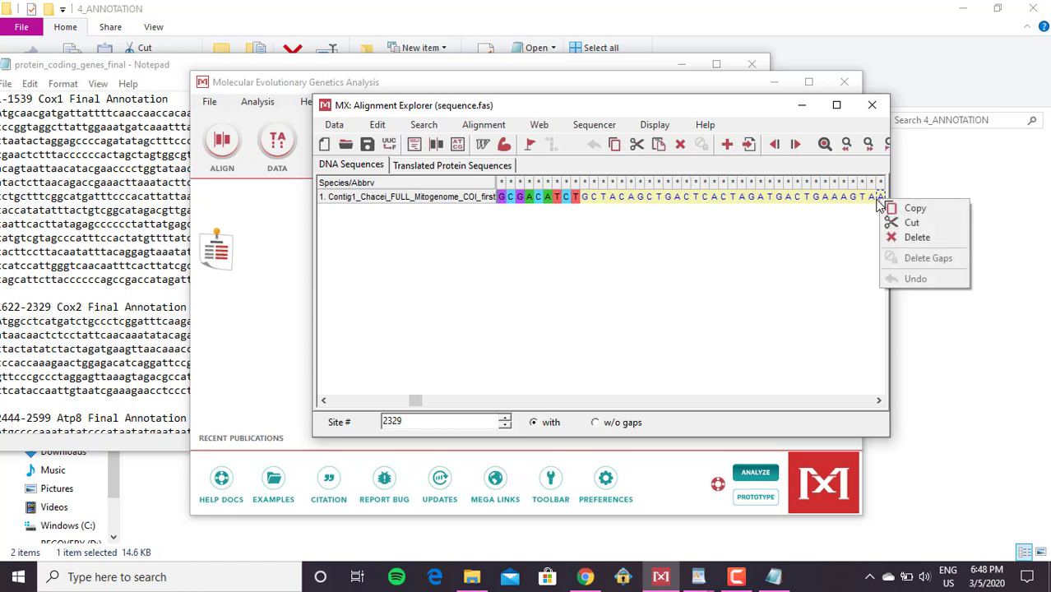
pyautogui.click(887, 209)
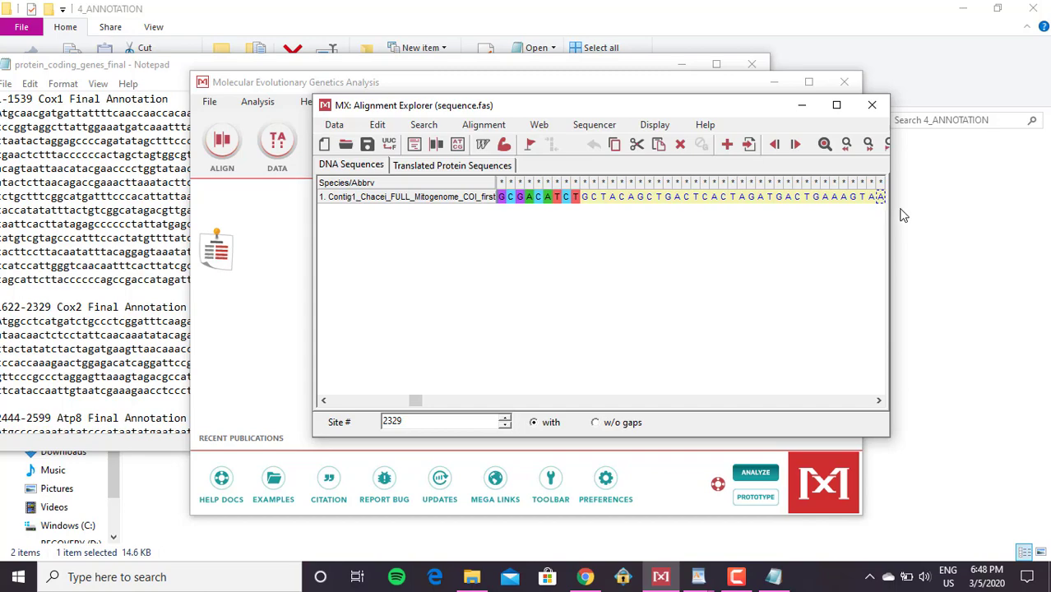
pyautogui.click(908, 211)
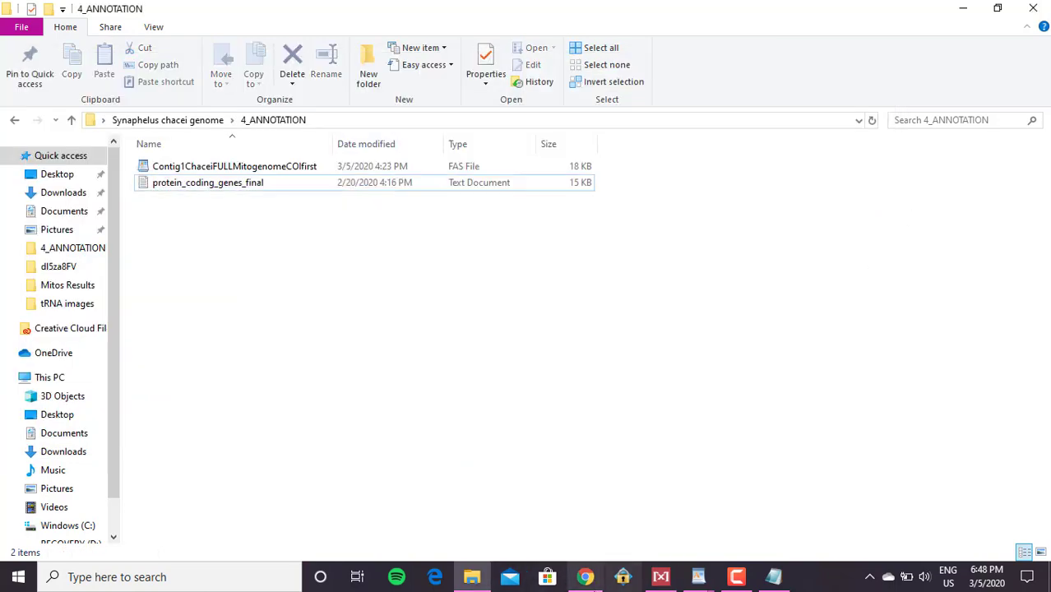
# Switch to ExPASy Translate in Chrome and paste the copied bases after the end of the cox2 sequence, separated by a blank line
pyautogui.click(585, 577)
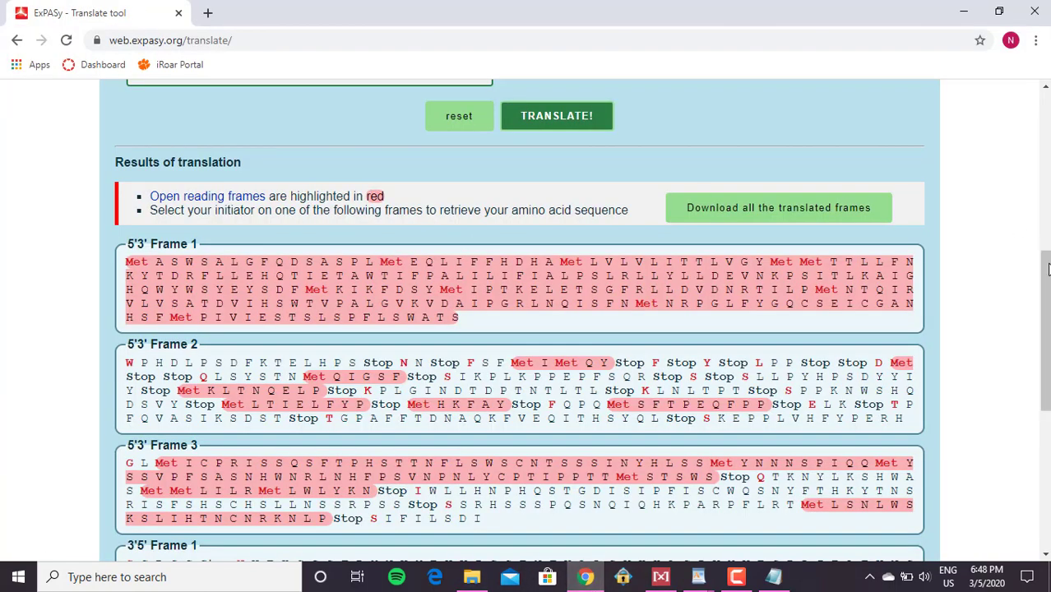
pyautogui.scroll(5, 1045, 247)
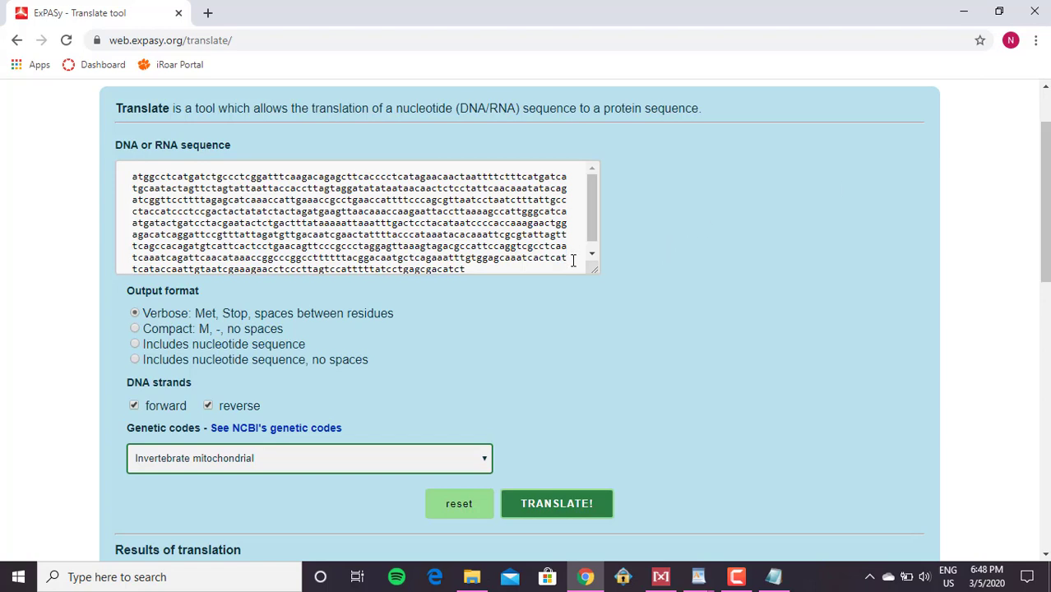
pyautogui.click(573, 261)
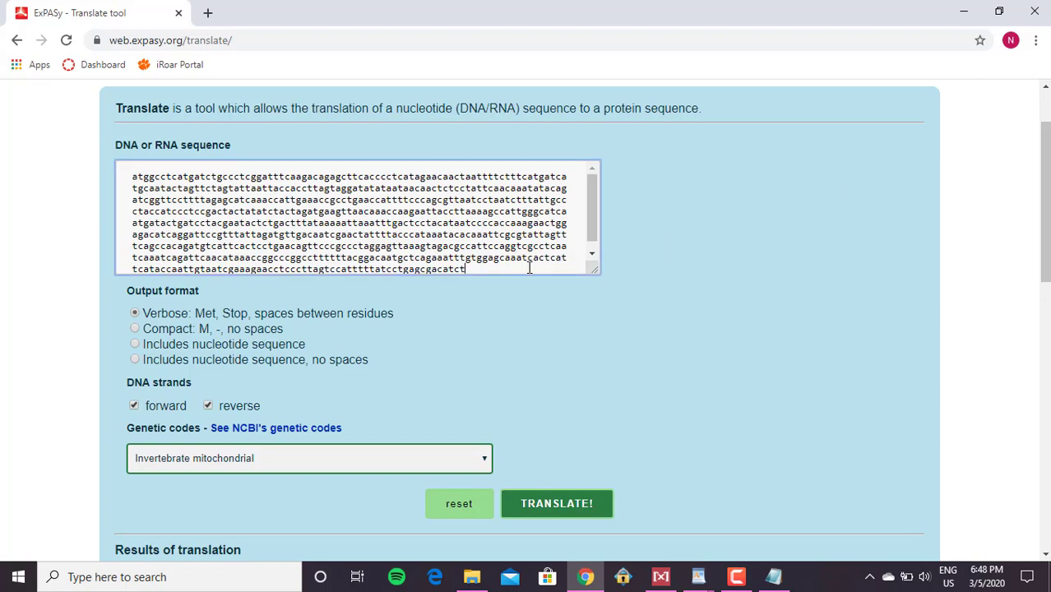
pyautogui.press('Return')
pyautogui.press('Return')
pyautogui.hotkey('ctrl', 'v')
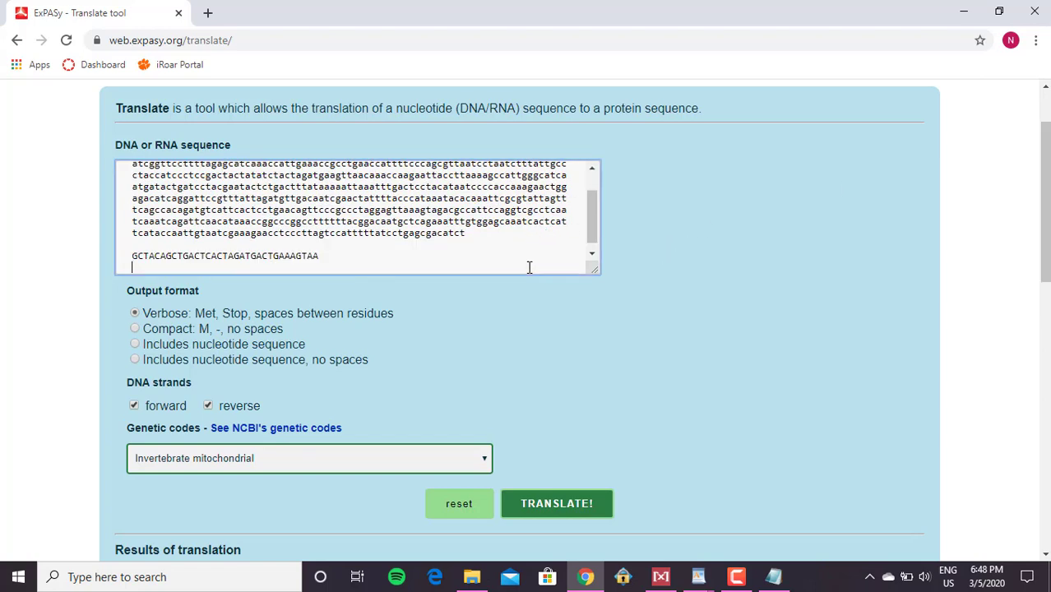
# Translate the extended cox2 sequence and check the end of 5'3' Frame 1 for a stop codon
pyautogui.click(581, 510)
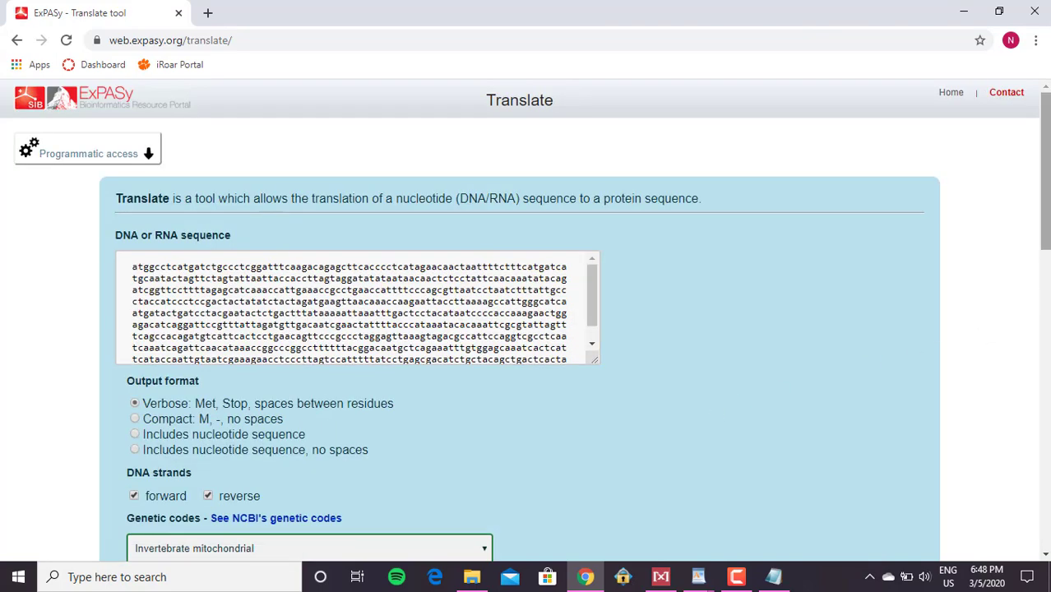
pyautogui.scroll(-4, 525, 320)
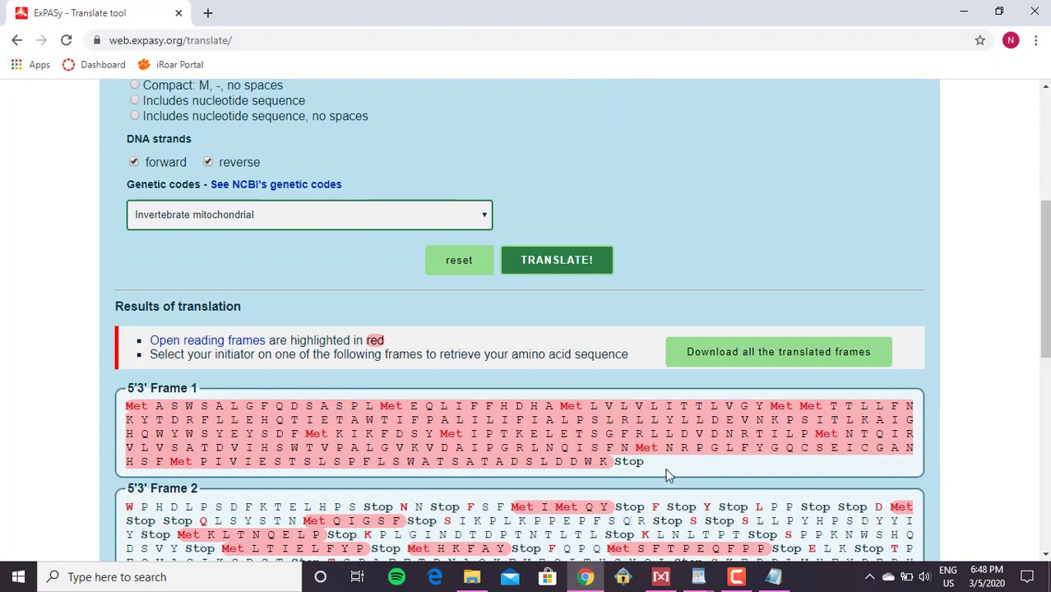
pyautogui.doubleClick(626, 464)
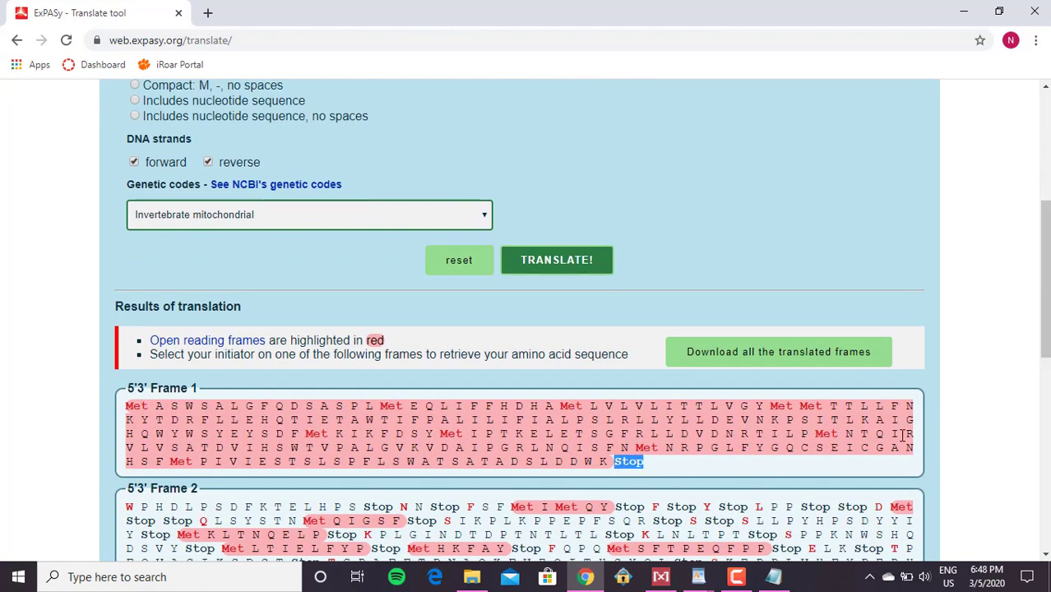
# Check the site number of the last selected base in MEGA's Alignment Explorer and return to ExPASy
pyautogui.scroll(3, 977, 436)
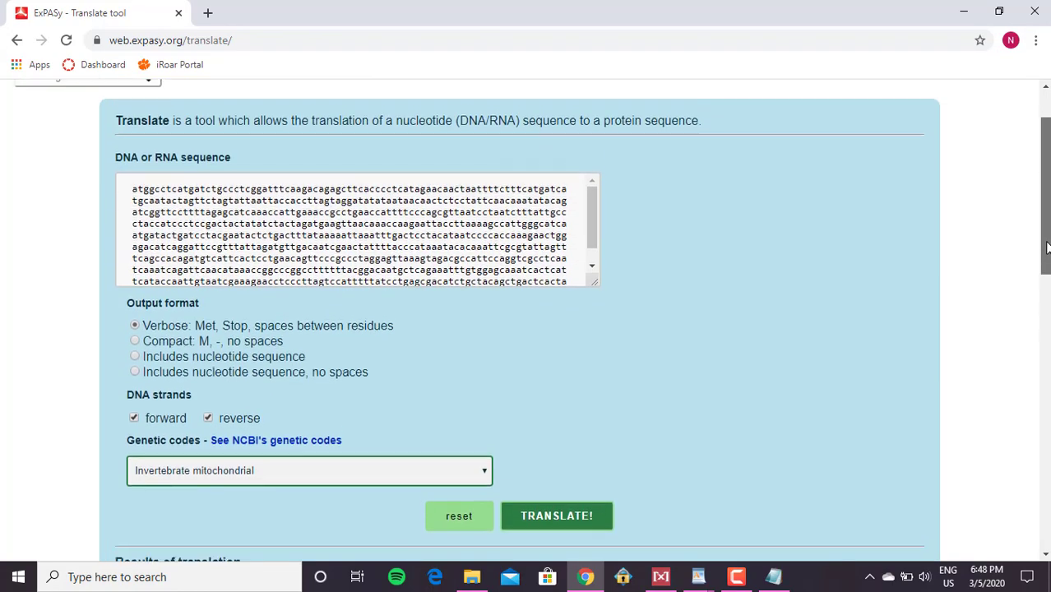
pyautogui.moveTo(664, 575)
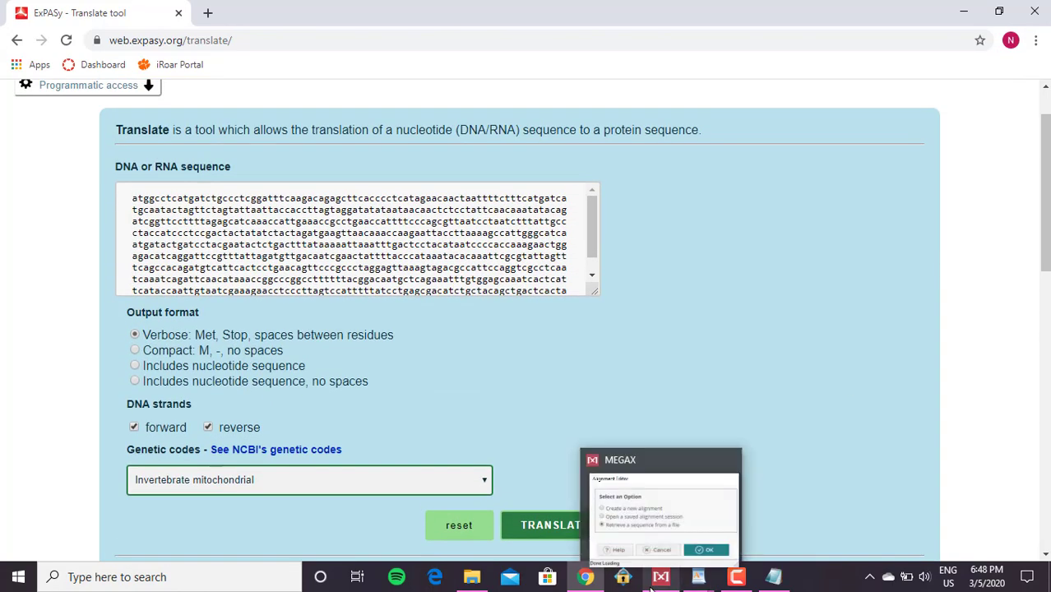
pyautogui.click(659, 509)
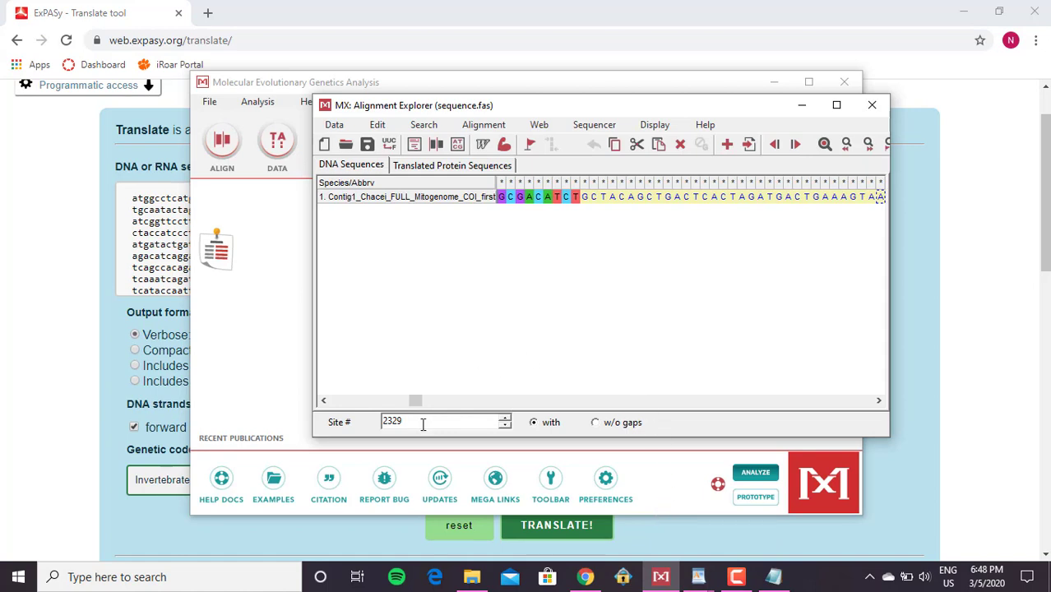
pyautogui.click(137, 311)
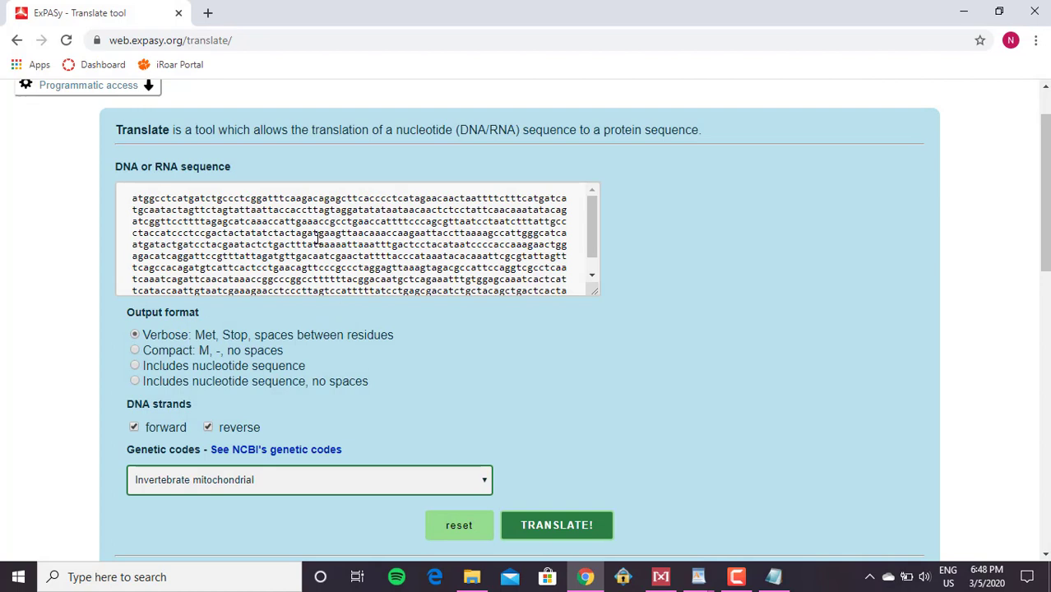
# Copy the whole extended cox2 sequence from ExPASy and paste it into the blank WordPad document
pyautogui.moveTo(127, 198); pyautogui.dragTo(391, 327)
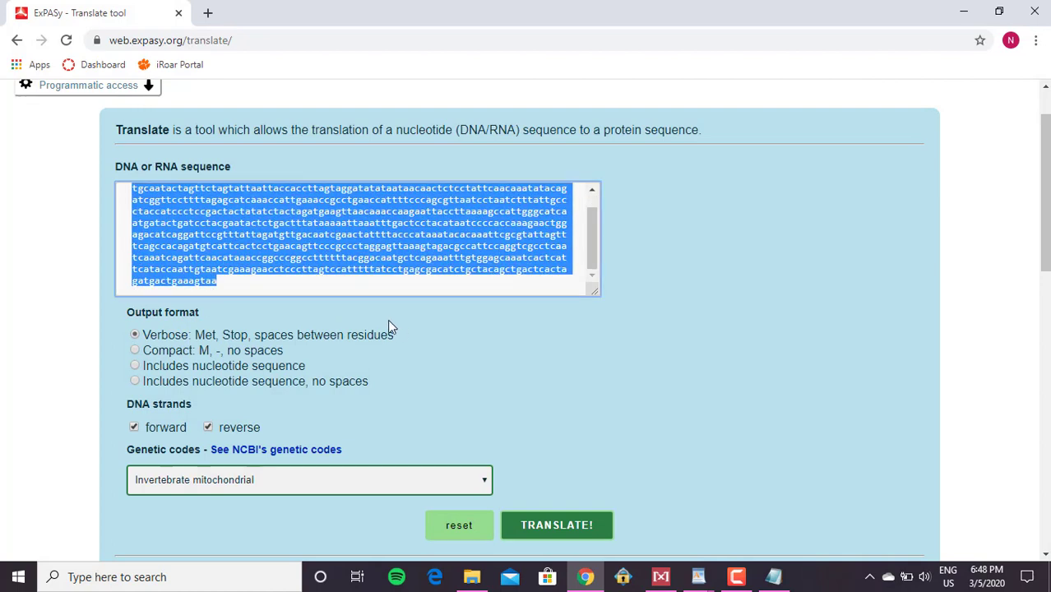
pyautogui.rightClick(251, 284)
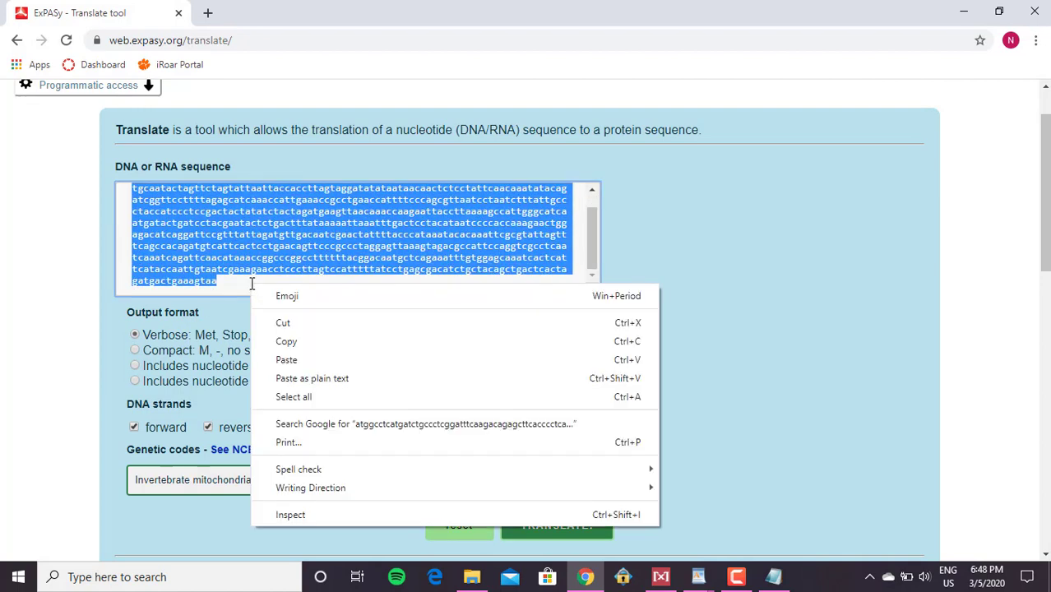
pyautogui.click(289, 344)
pyautogui.moveTo(701, 576)
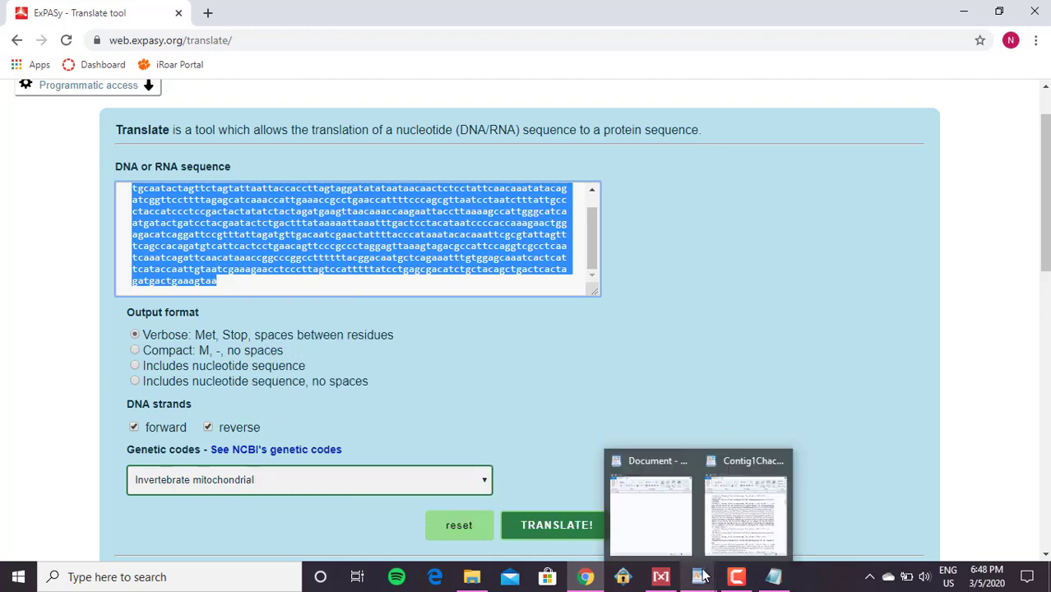
pyautogui.click(681, 529)
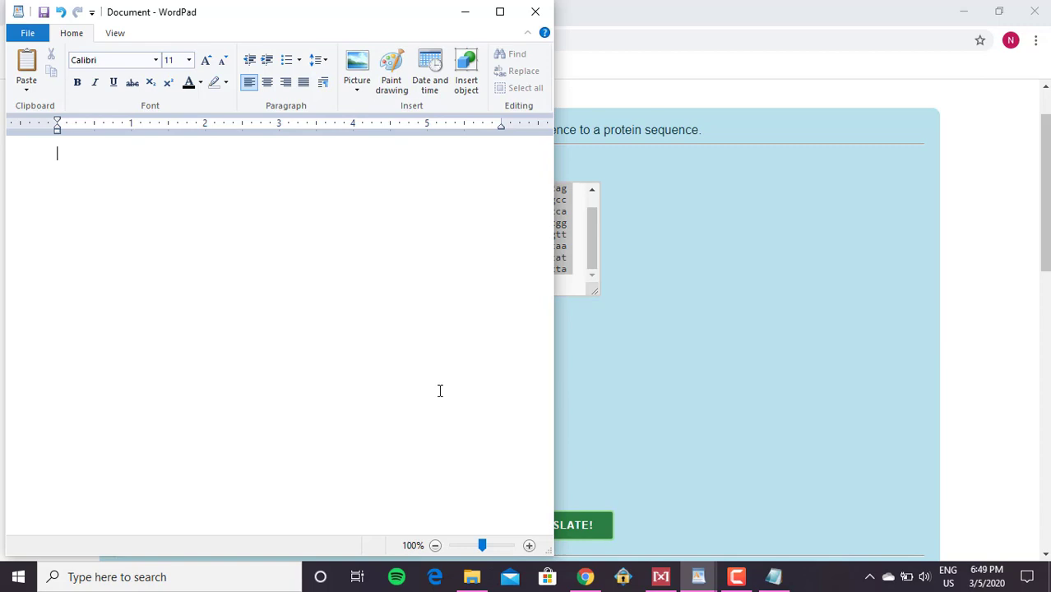
pyautogui.hotkey('ctrl', 'v')
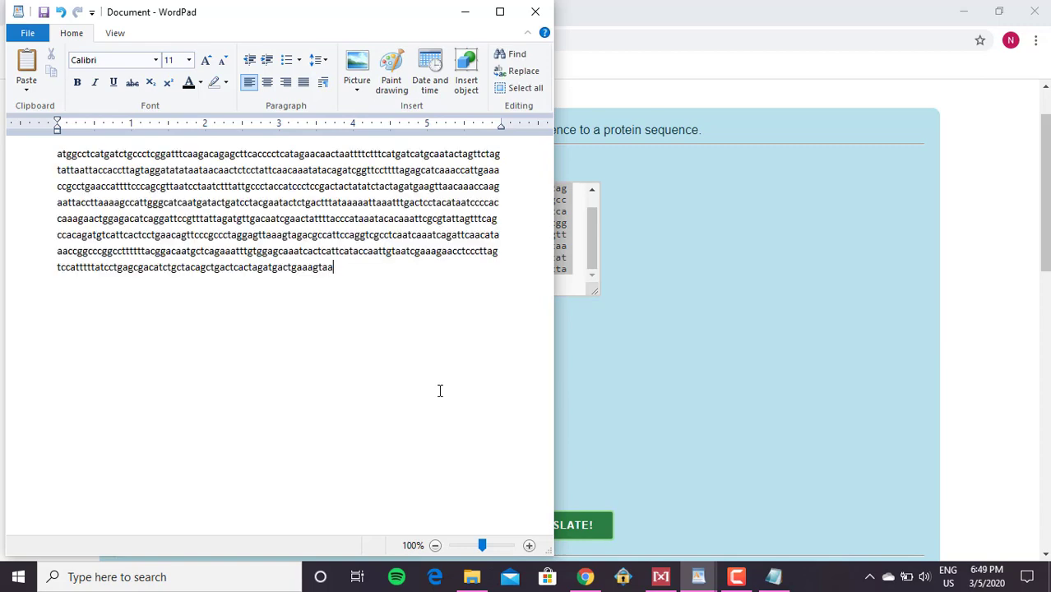